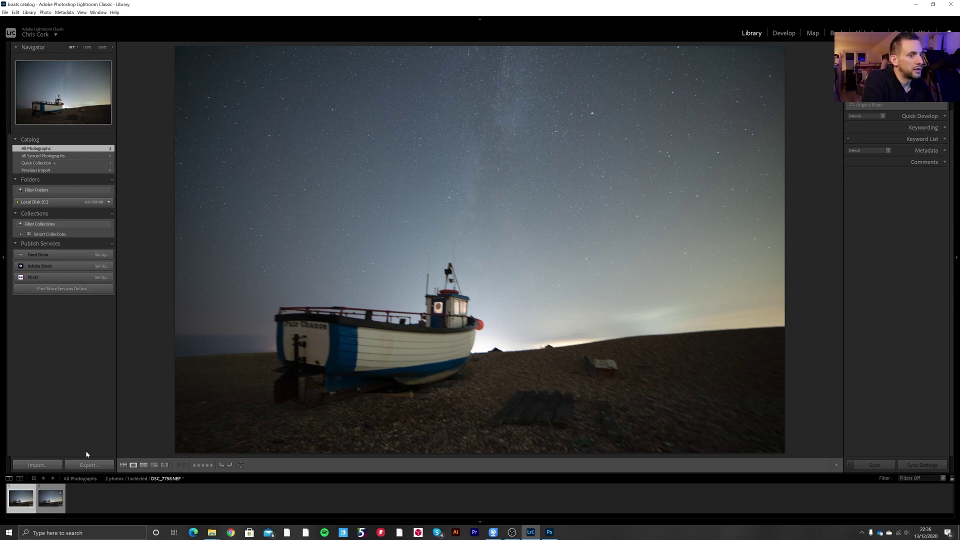
- Show the star-trail photo DSC_7760.NEF from the filmstrip
left_click(52, 506)
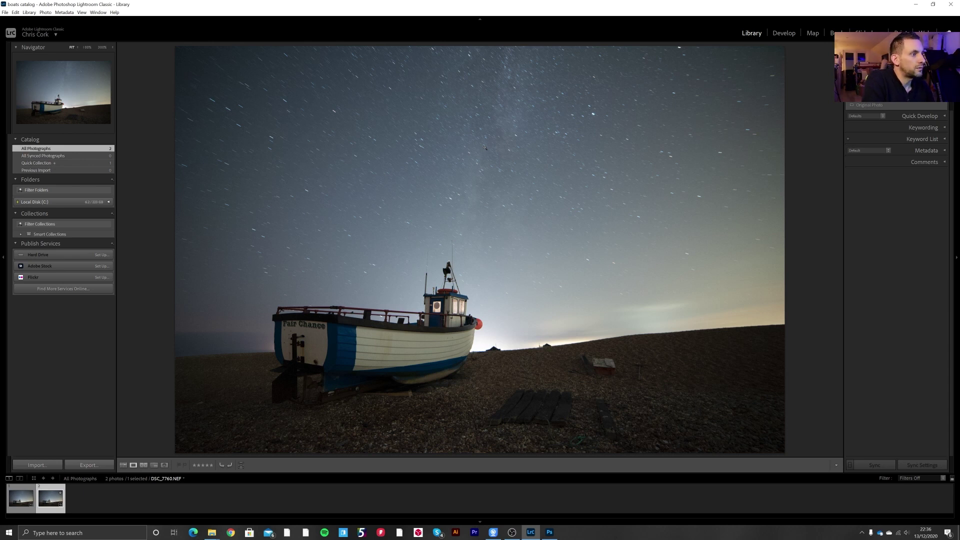
- Open DSC_7758.NEF in Develop and set Dehaze +55, Whites +41 and Clarity +34
left_click(782, 34)
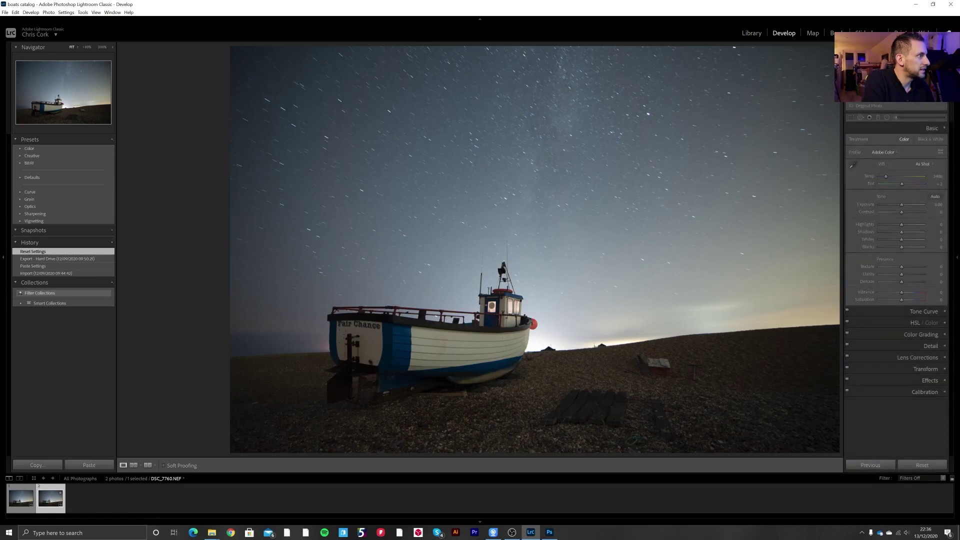
left_click(22, 506)
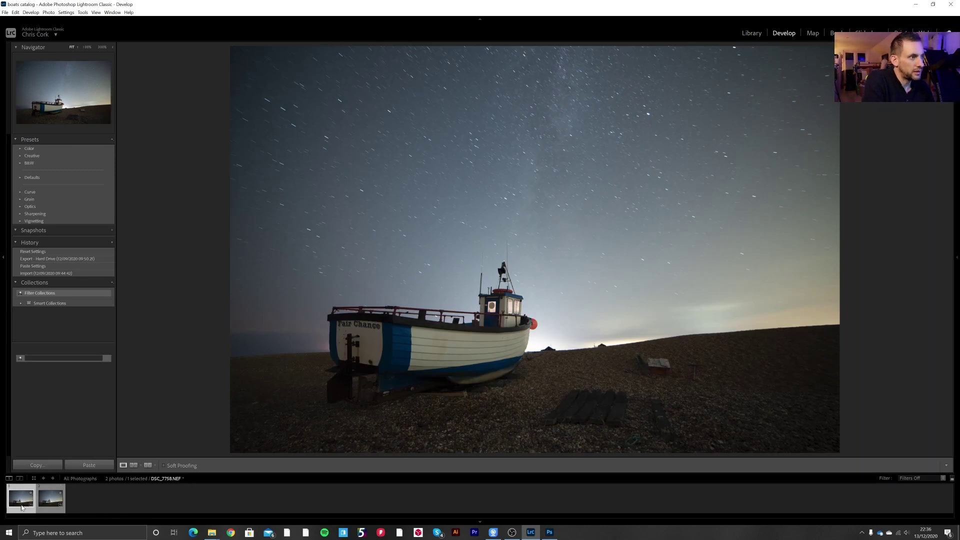
left_click(956, 255)
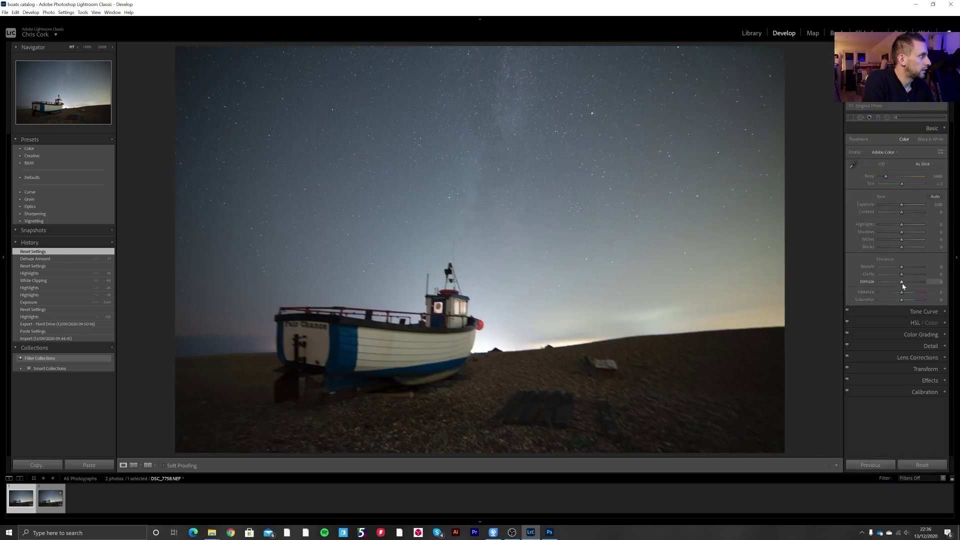
left_click_drag(903, 284, 914, 283)
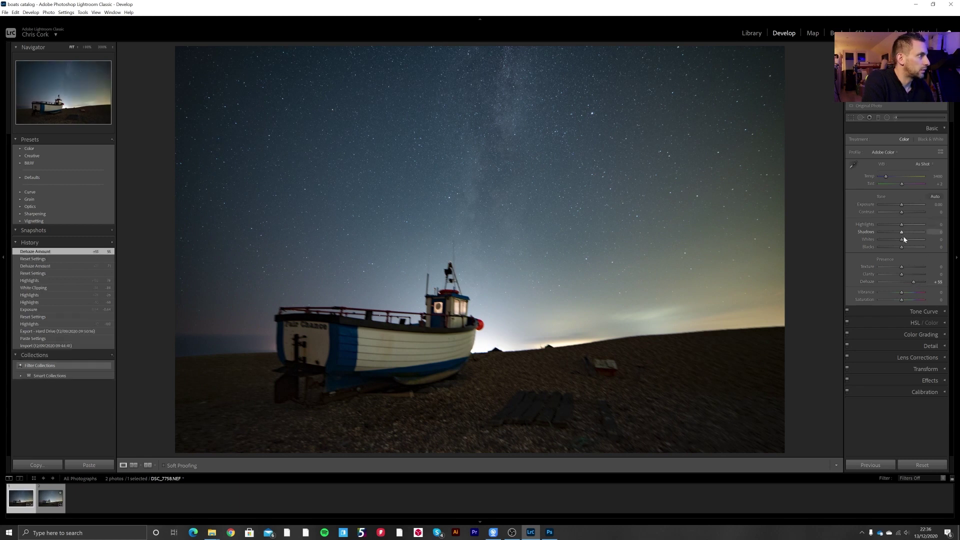
left_click_drag(905, 240, 910, 239)
left_click_drag(901, 273, 909, 274)
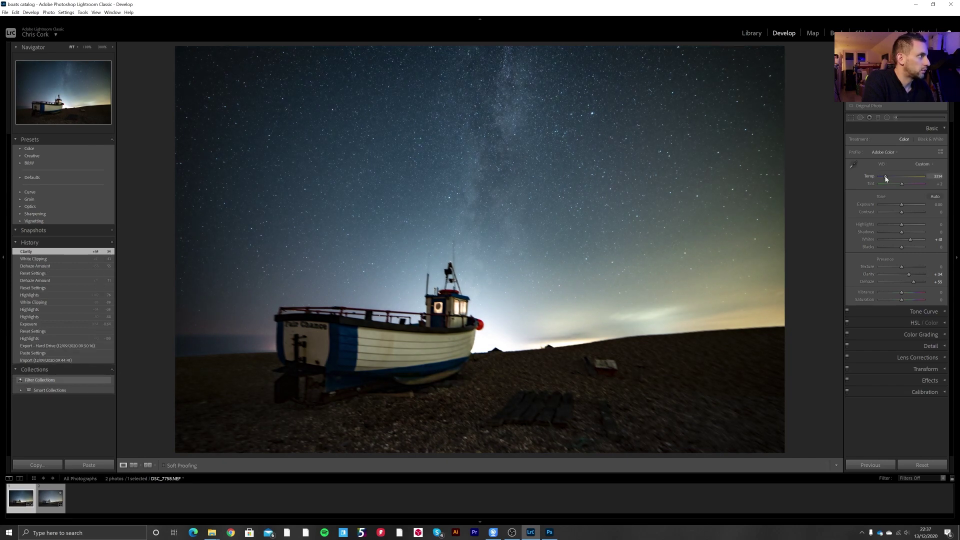
- Cool the white balance to Temp 3029, with Vibrance +15 and Highlights +42
left_click_drag(885, 178, 884, 176)
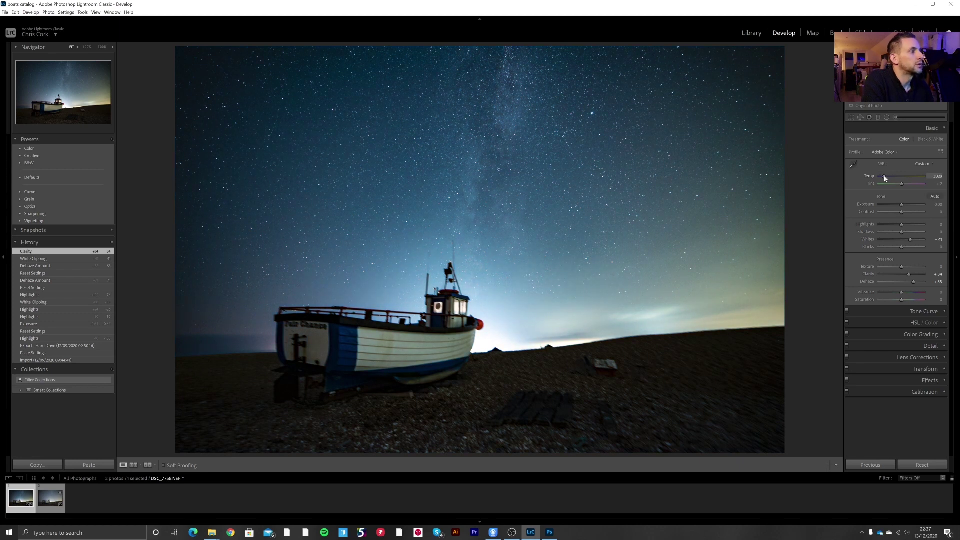
left_click_drag(884, 178, 884, 178)
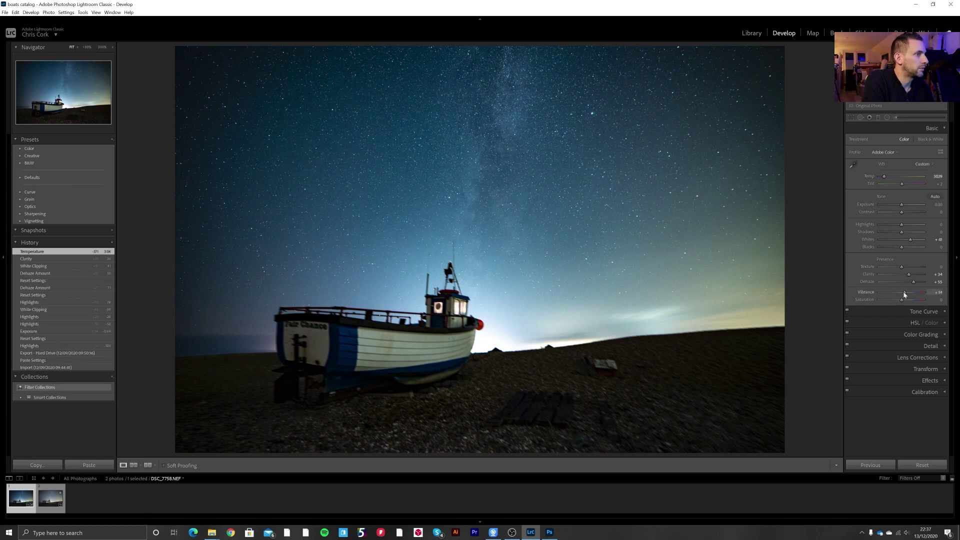
left_click_drag(904, 295, 904, 293)
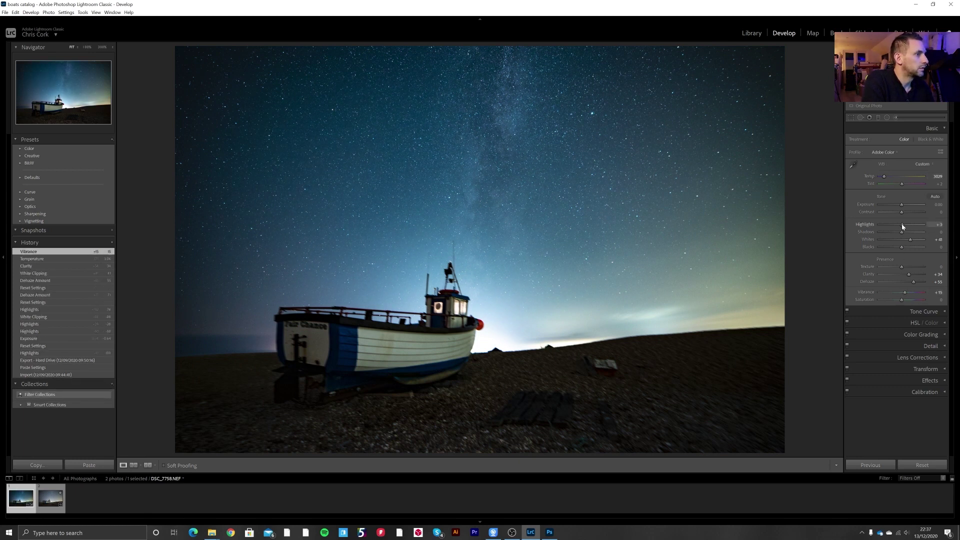
left_click_drag(907, 223, 906, 232)
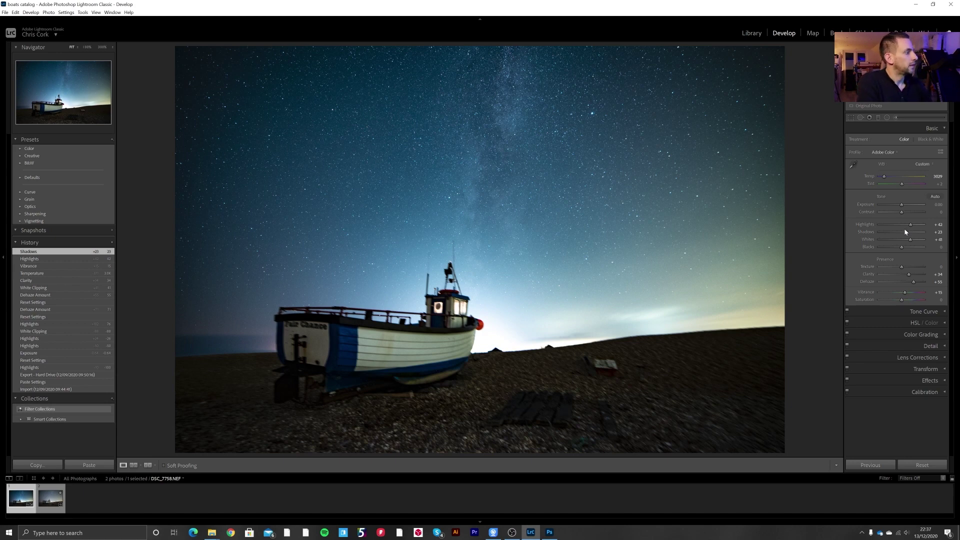
- Copy DSC_7758.NEF's develop settings and paste them onto DSC_7760.NEF
left_click(39, 465)
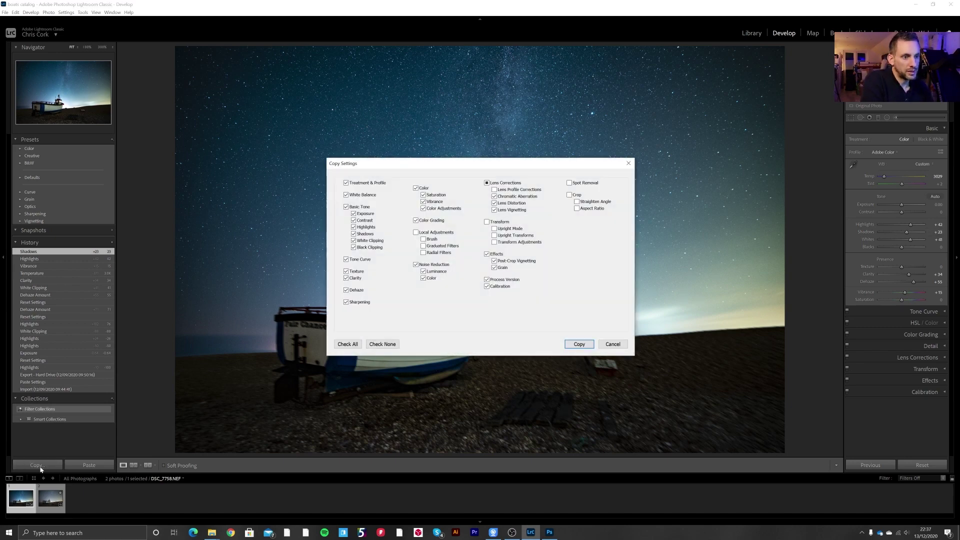
left_click(581, 345)
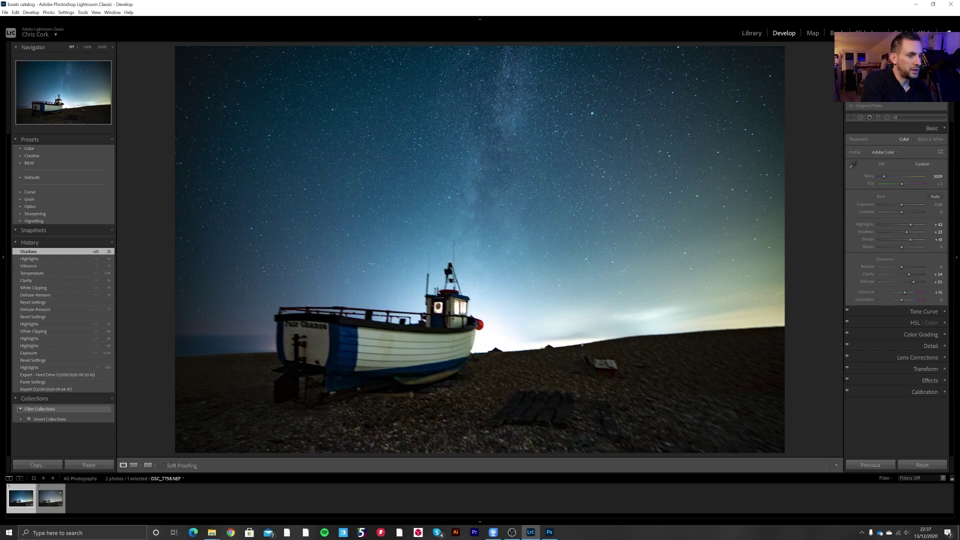
left_click(56, 501)
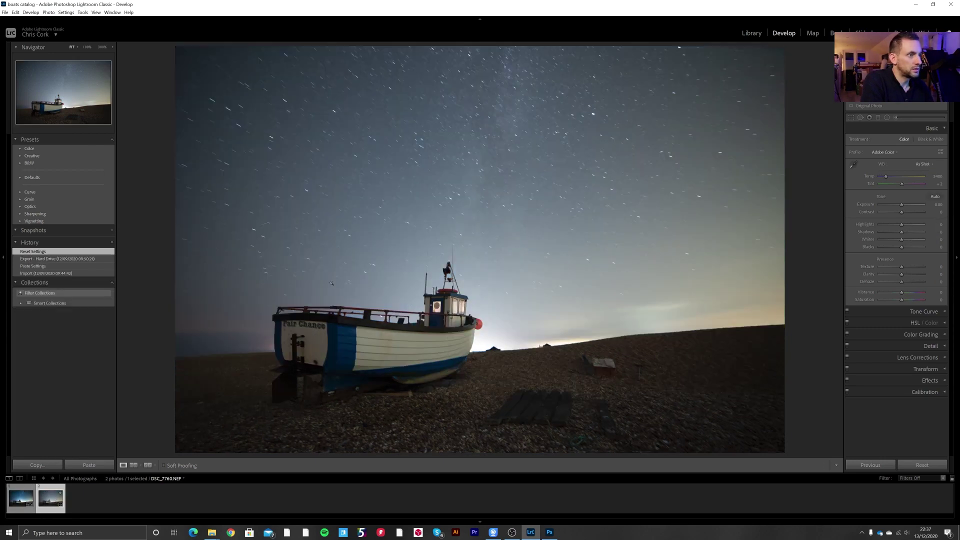
left_click(88, 465)
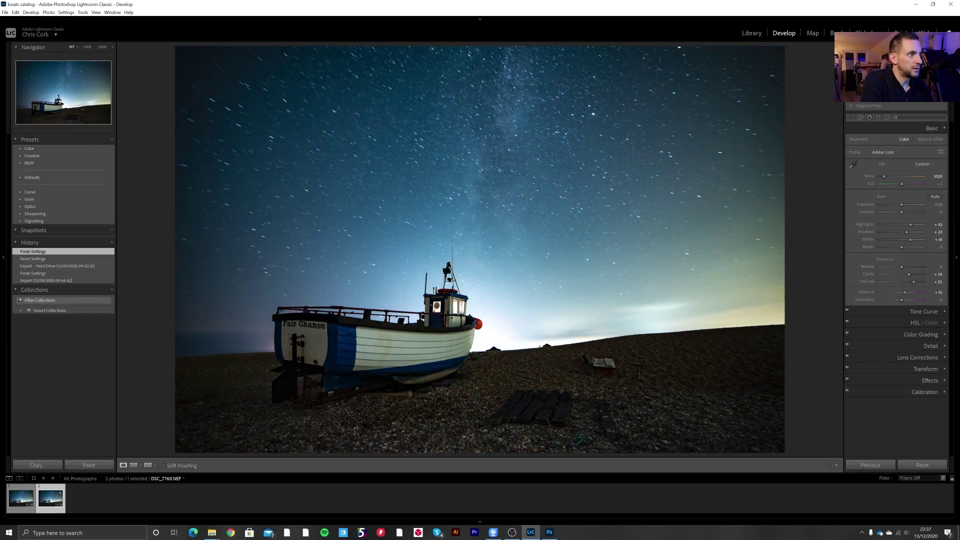
- Select both boat photos and open them as layers in one Photoshop document
left_click(20, 498)
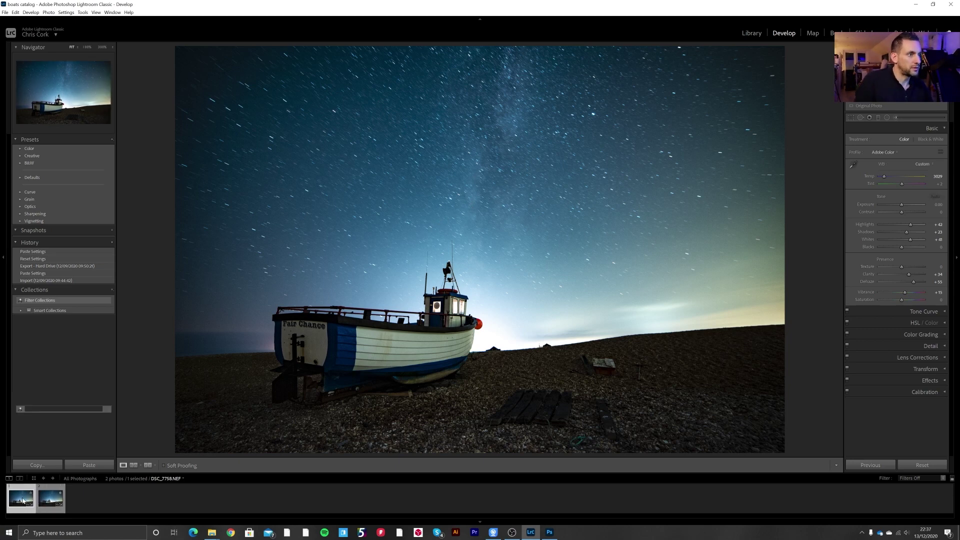
left_click(18, 501)
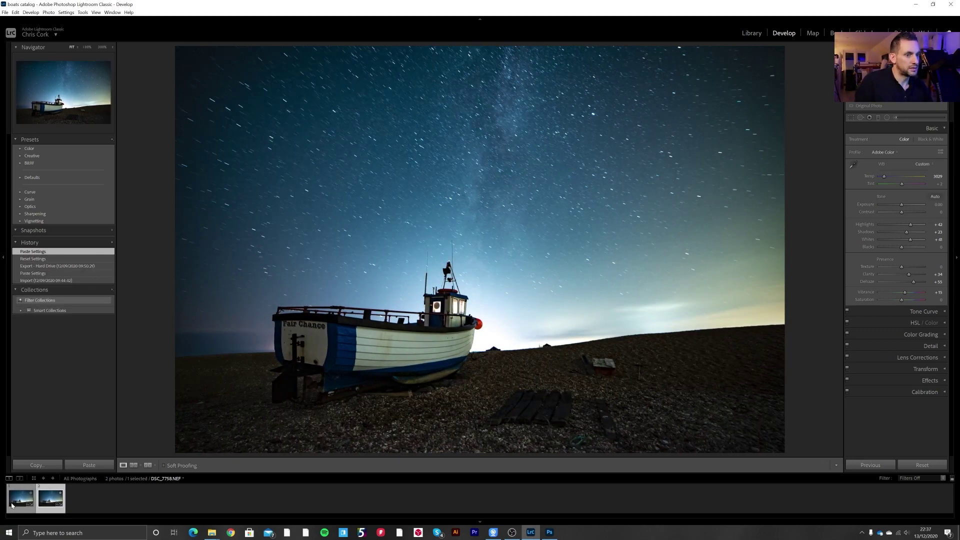
left_click(44, 500, "ctrl")
right_click(44, 500)
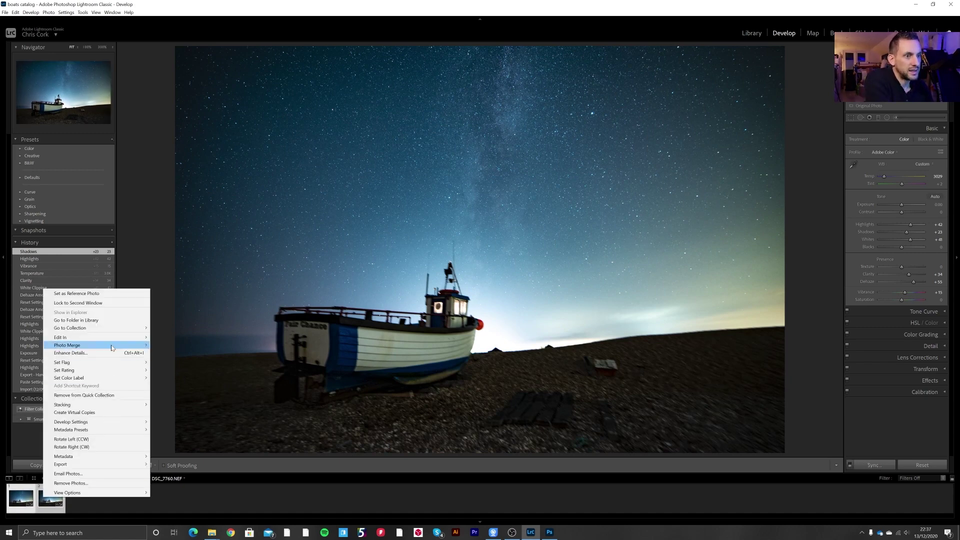
mouse_move(111, 340)
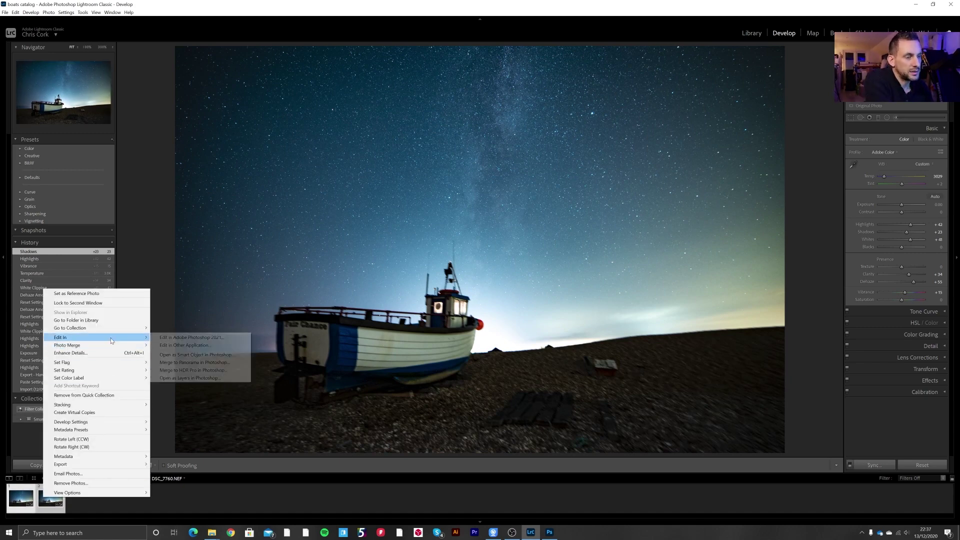
left_click(190, 377)
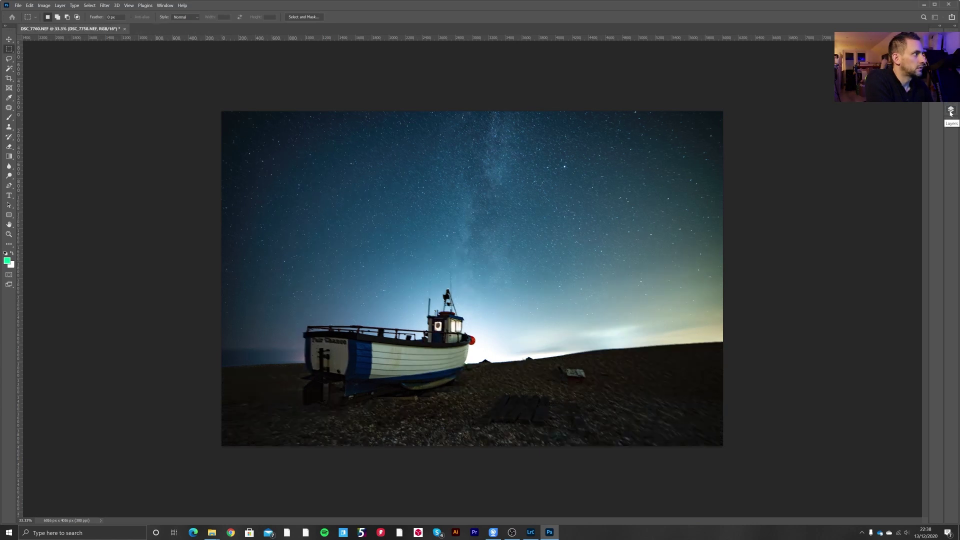
- Select both photo layers and auto-align them with Auto projection
left_click(951, 110)
left_click(903, 164, "shift")
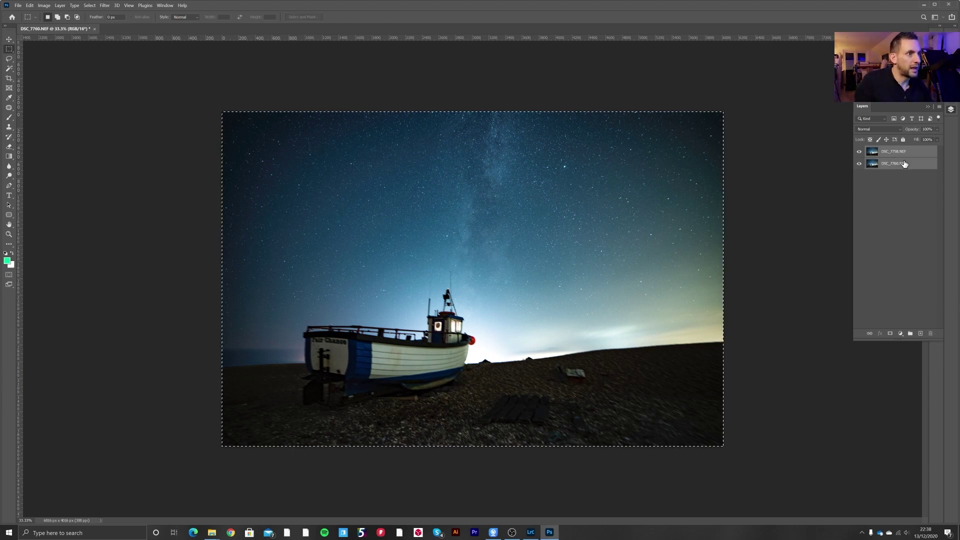
left_click(30, 6)
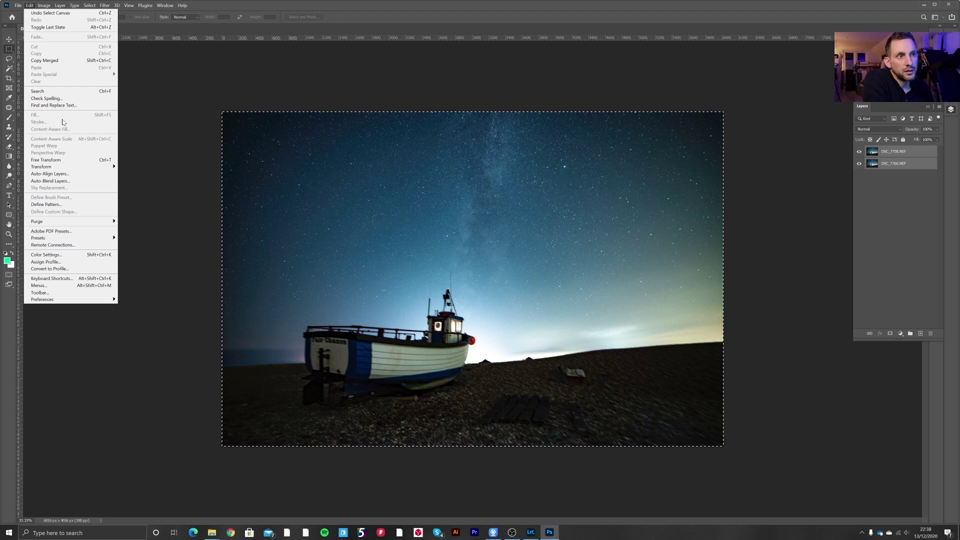
left_click(50, 174)
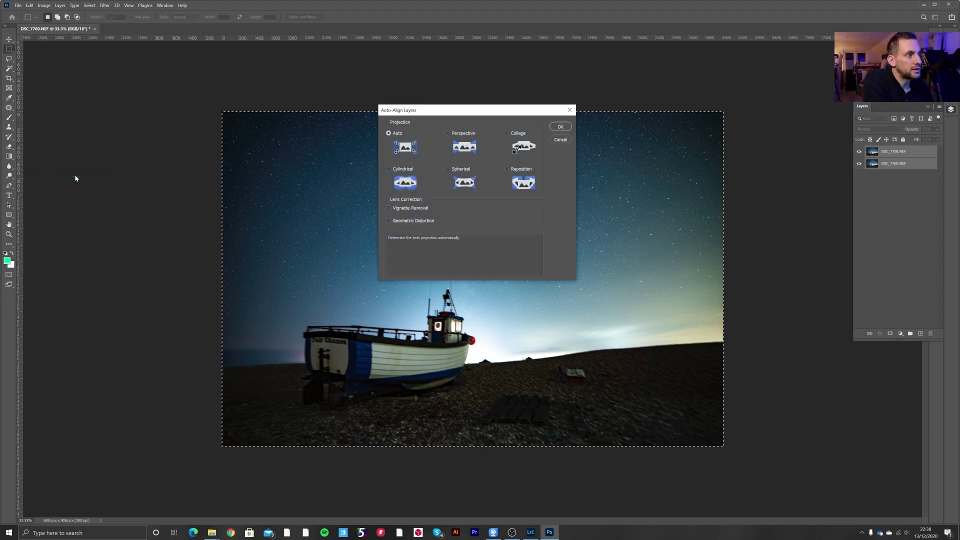
left_click(561, 127)
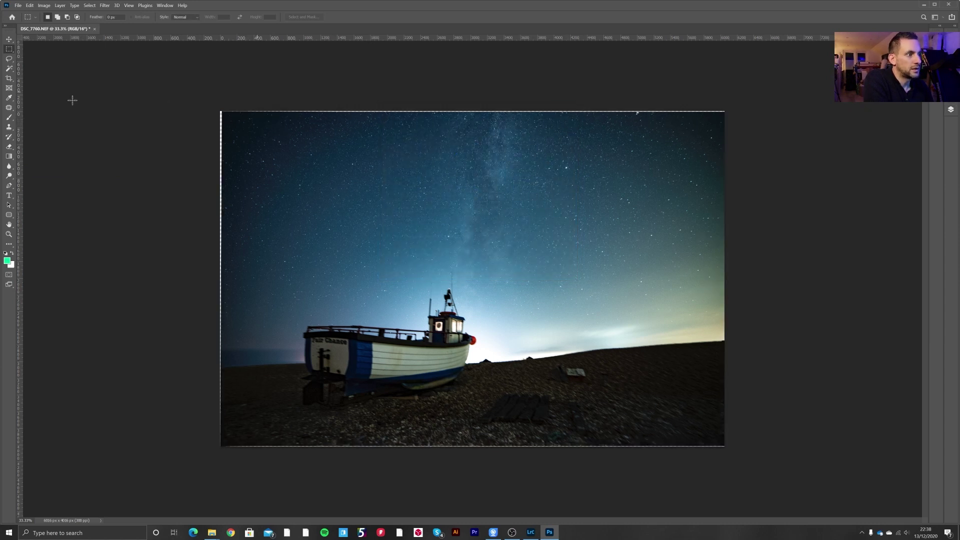
- Check the alignment by toggling the top layer, then rename the DSC_7758.NEF layer 'sharp stars'
left_click(950, 109)
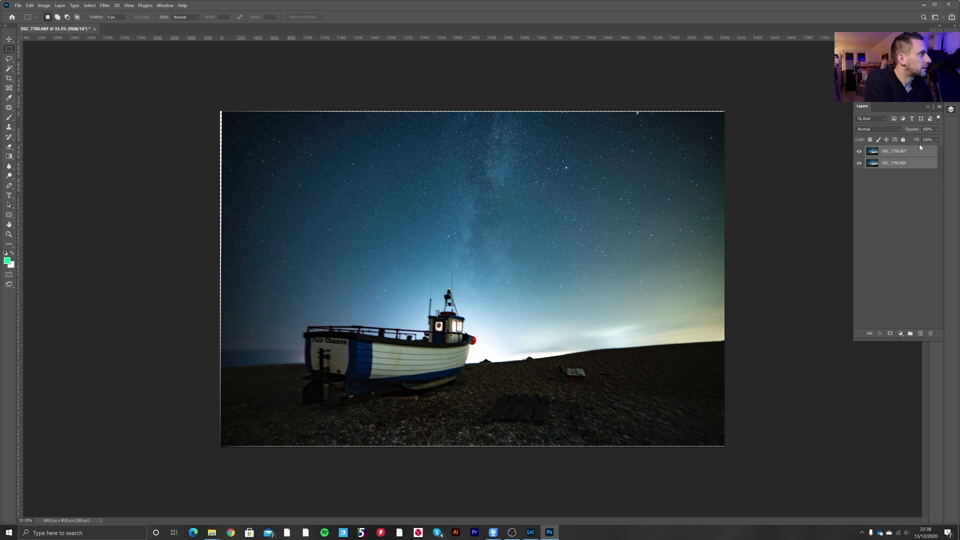
left_click(859, 151)
left_click(859, 151)
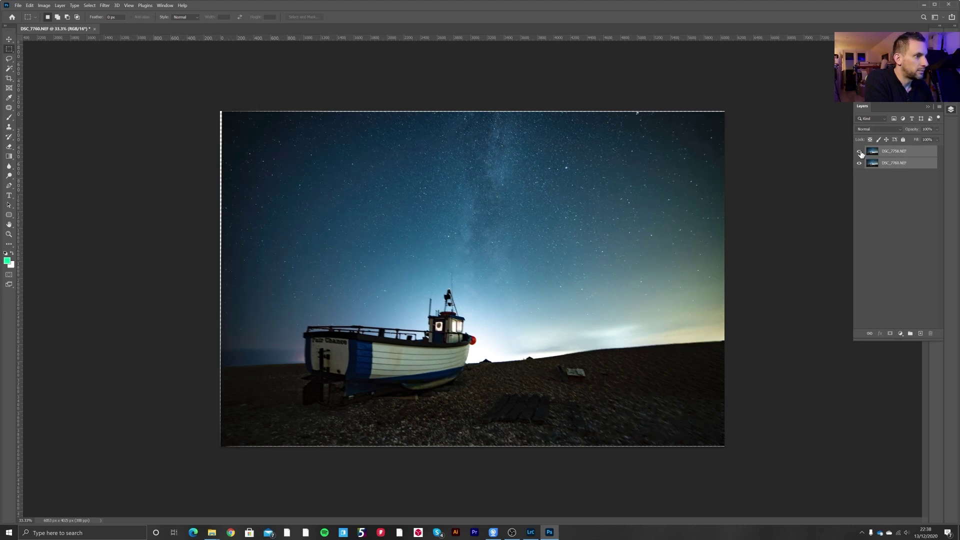
left_click(872, 151)
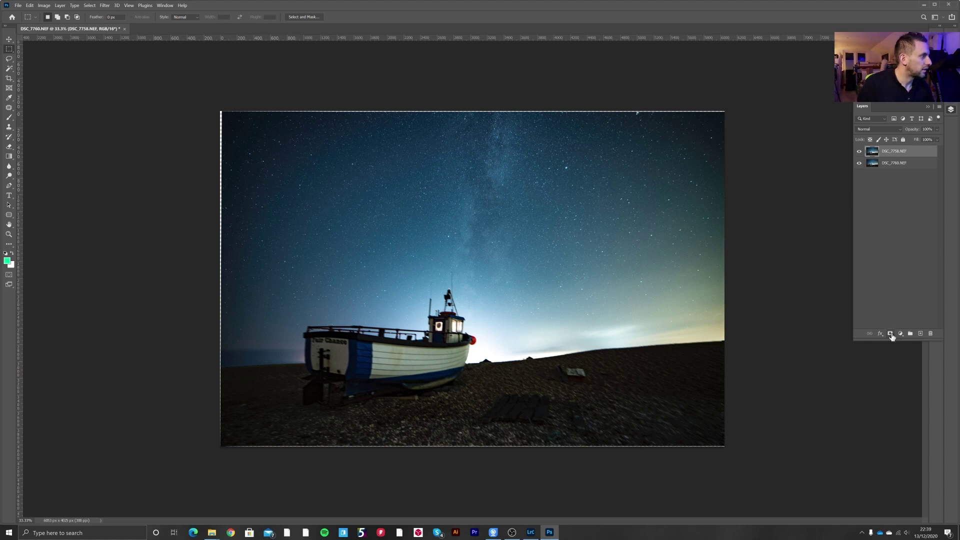
double_click(893, 151)
type("sharp stars")
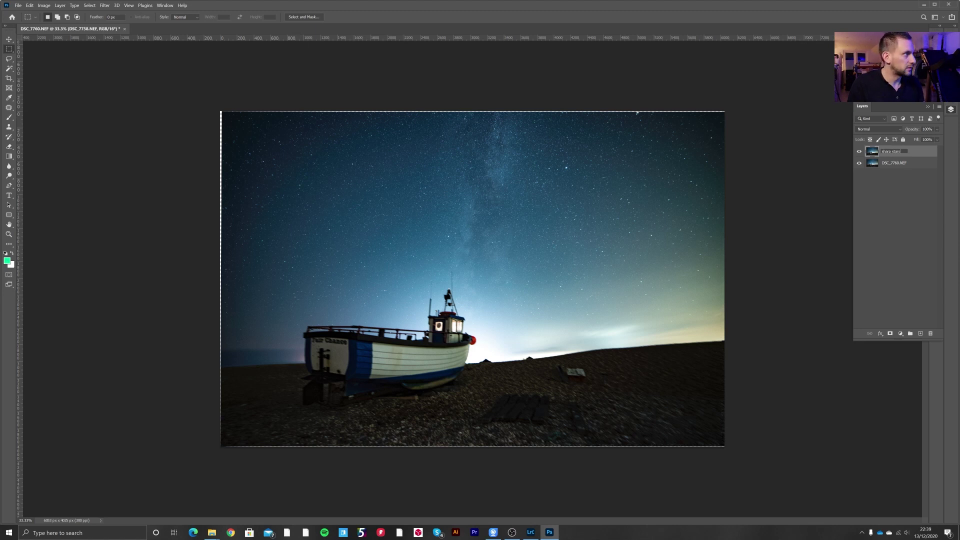
left_click(893, 173)
- Rename the lower layer 'sharp boat' and add a layer mask to sharp stars
double_click(896, 163)
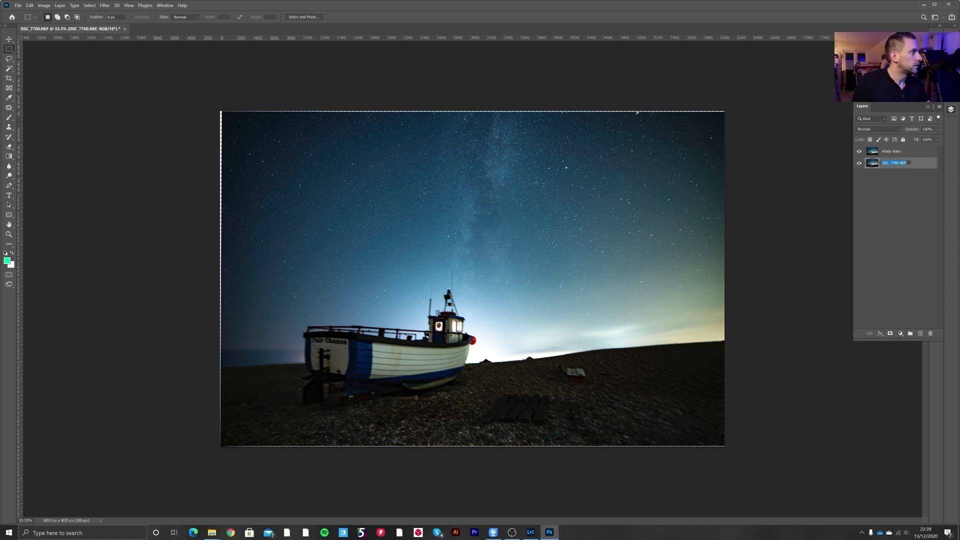
type("sharp boat")
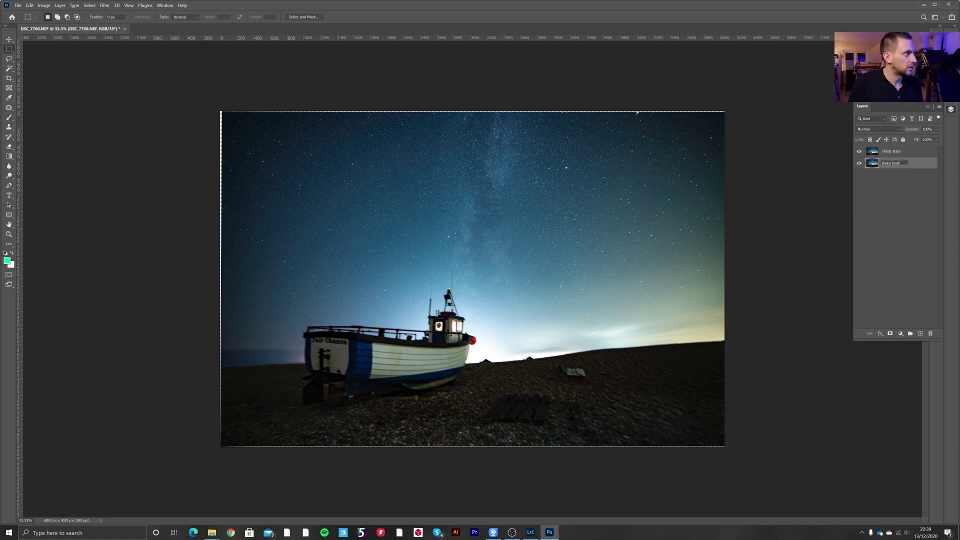
key("Return")
left_click(906, 152)
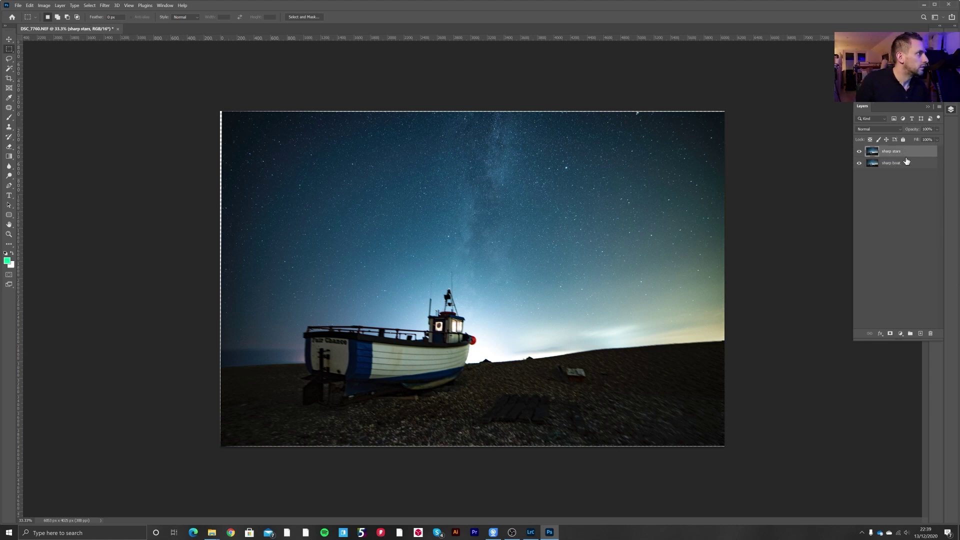
left_click(889, 333)
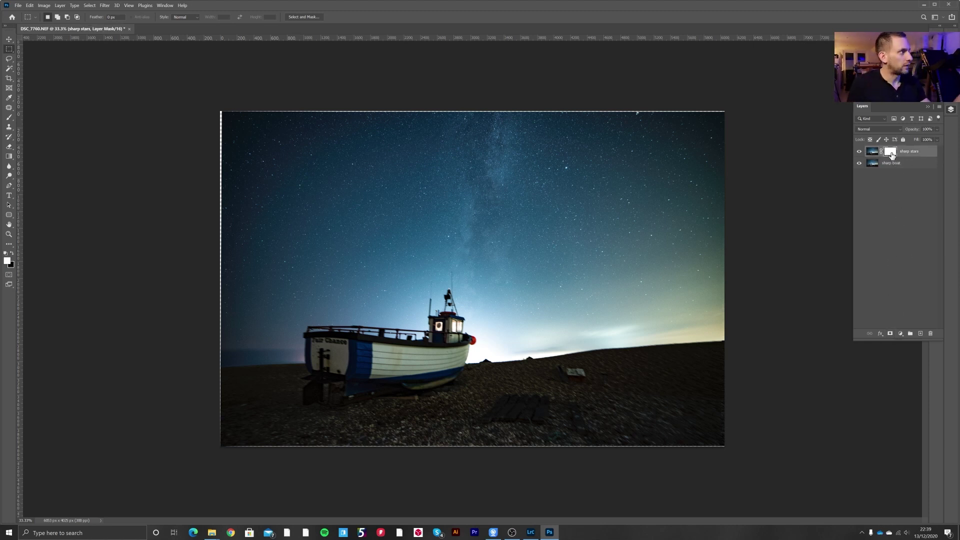
- Invert the sharp stars mask and set up a brush sized 700
left_click_drag(892, 155, 892, 157)
key("ctrl+i")
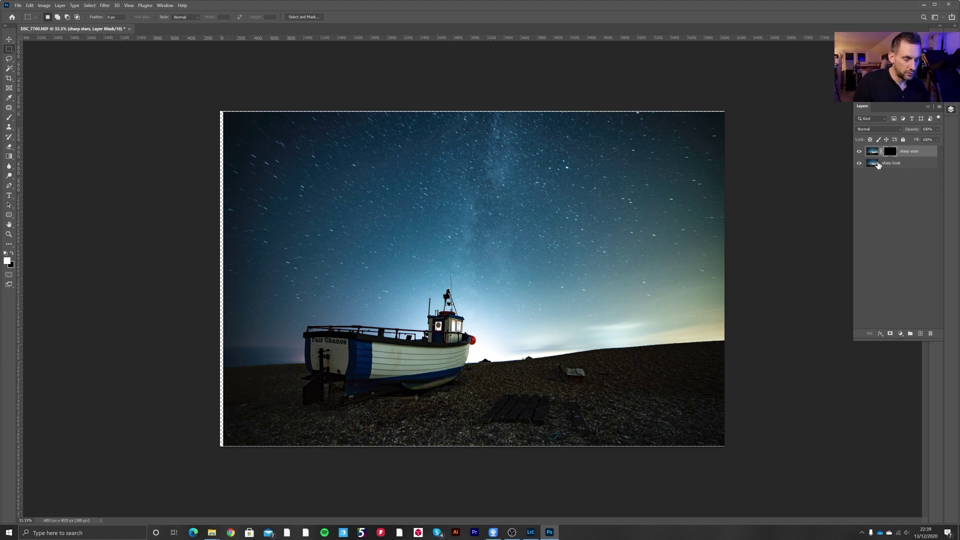
key("b")
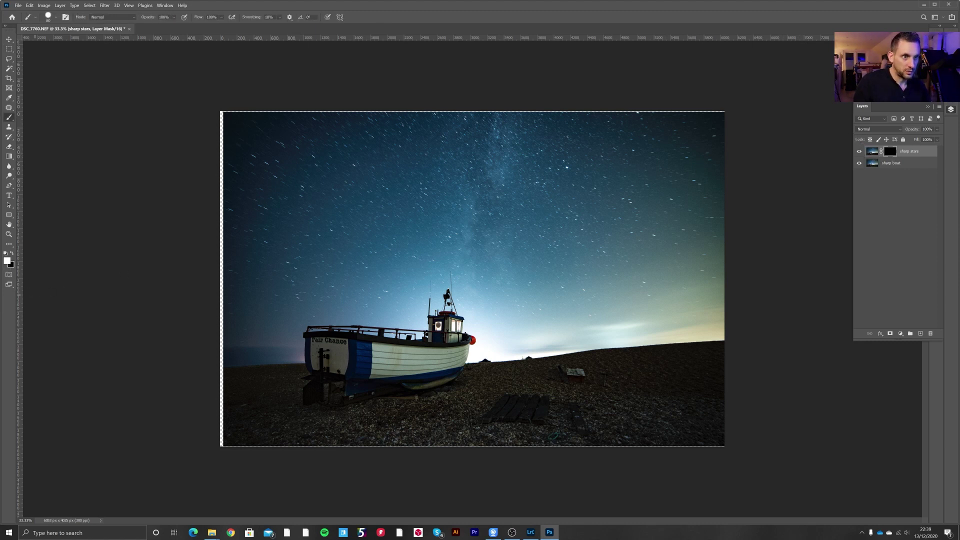
key("bracketright")
key("bracketright")
key("bracketright")
key("bracketright")
key("bracketright")
key("bracketright")
key("bracketright")
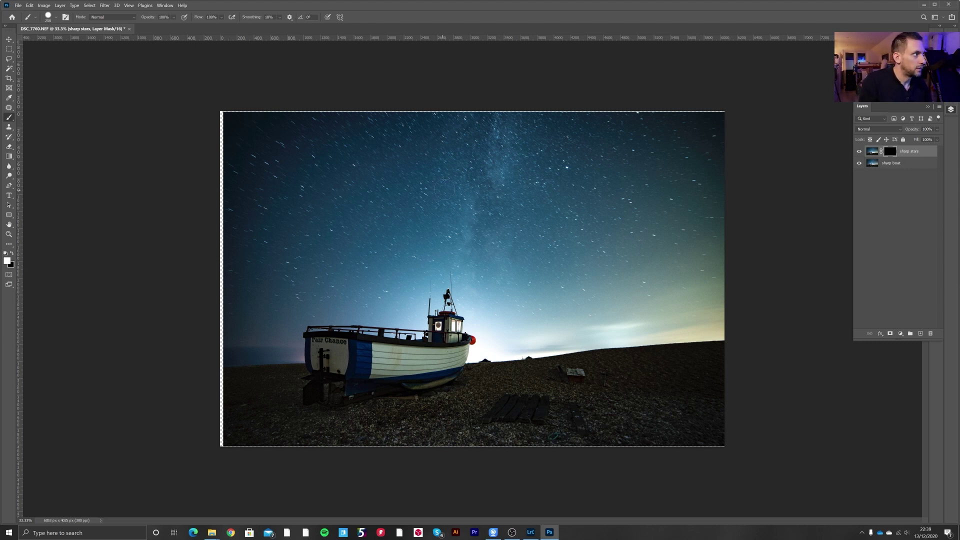
key("bracketright")
key("bracketright")
key("bracketright")
key("bracketright")
key("bracketright")
key("bracketright")
key("bracketright")
key("bracketright")
key("bracketright")
key("bracketright")
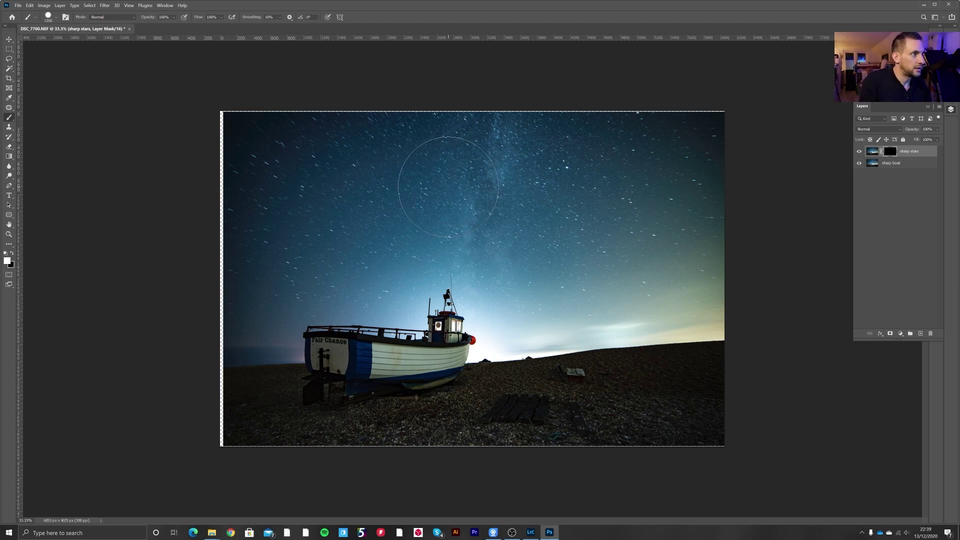
left_click(425, 167)
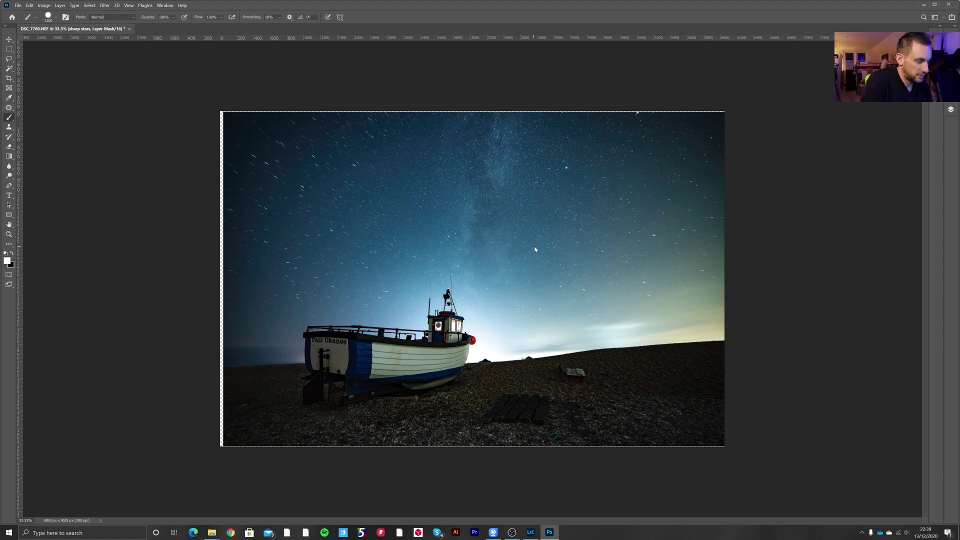
key("bracketleft")
key("bracketleft")
key("bracketleft")
key("bracketleft")
key("bracketleft")
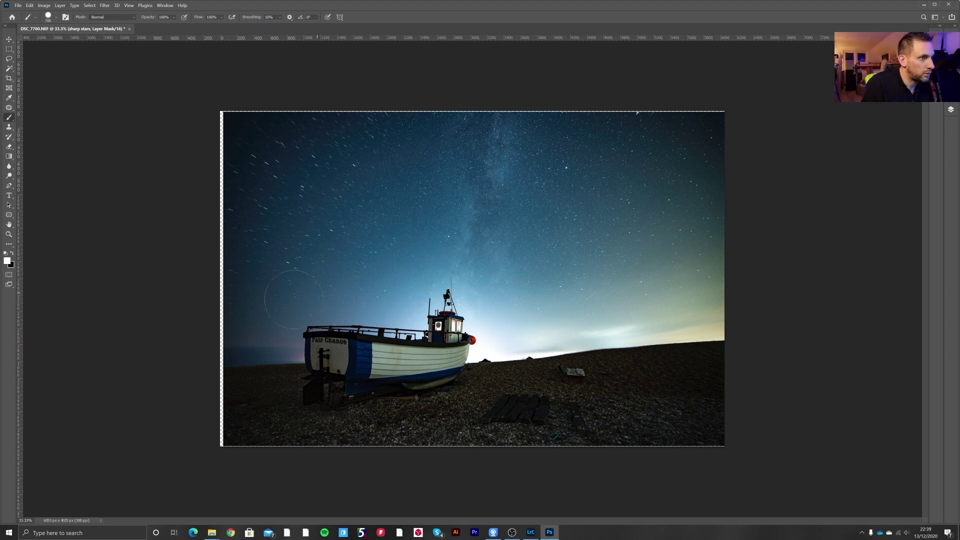
- Paint over the sky to reveal sharp stars, then save the image as DSC_7758-Edit.tif
mouse_move(291, 298)
left_mouse_down()
mouse_move(238, 313)
mouse_move(225, 303)
mouse_move(222, 250)
left_mouse_up()
mouse_move(345, 166)
left_mouse_down()
mouse_move(340, 138)
mouse_move(271, 156)
mouse_move(221, 186)
mouse_move(240, 121)
left_mouse_up()
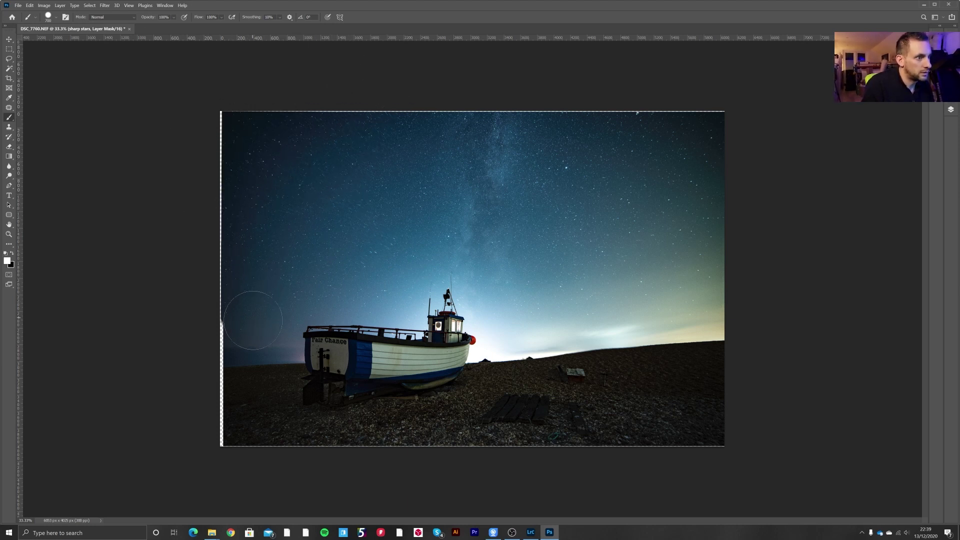
key("bracketleft")
key("bracketleft")
key("bracketleft")
key("bracketleft")
key("bracketleft")
key("bracketleft")
key("bracketleft")
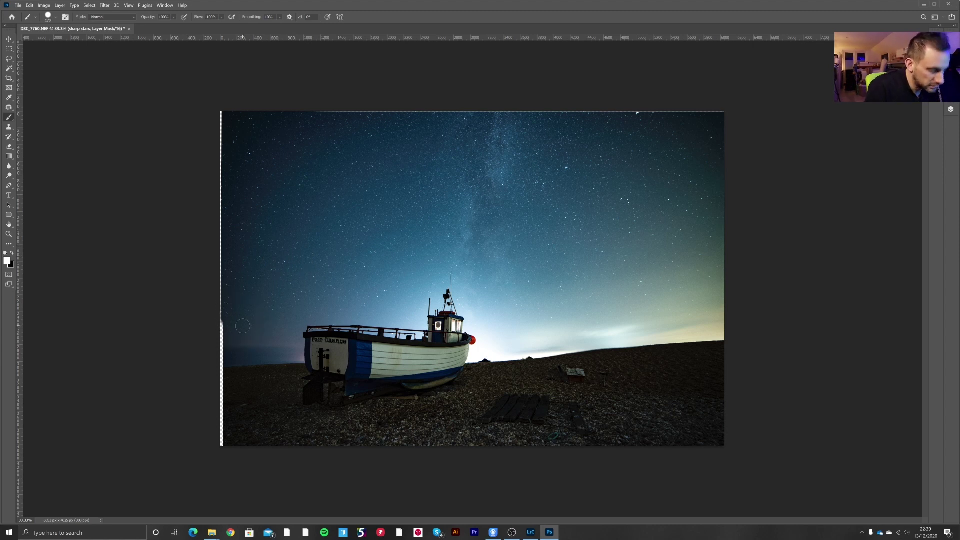
left_click_drag(231, 327, 257, 321)
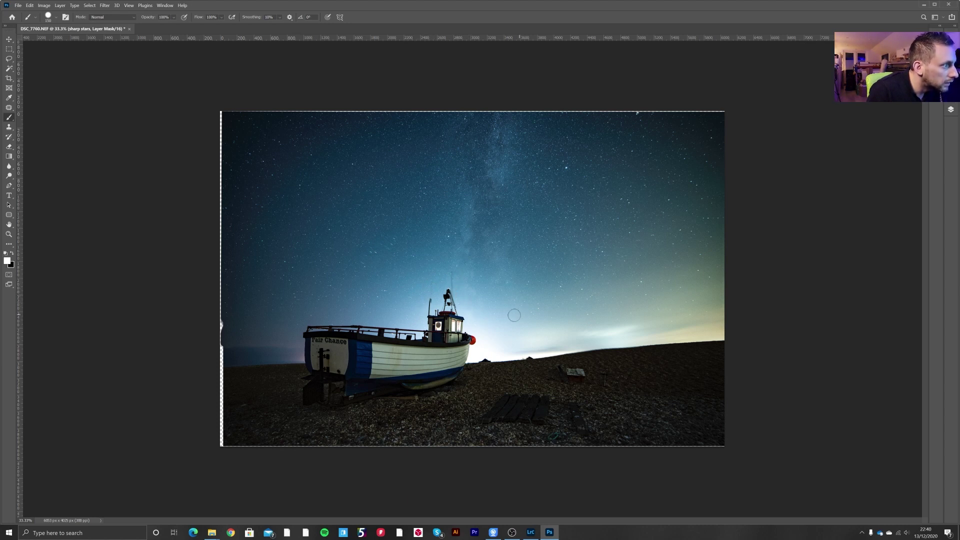
key("bracketright")
key("bracketright")
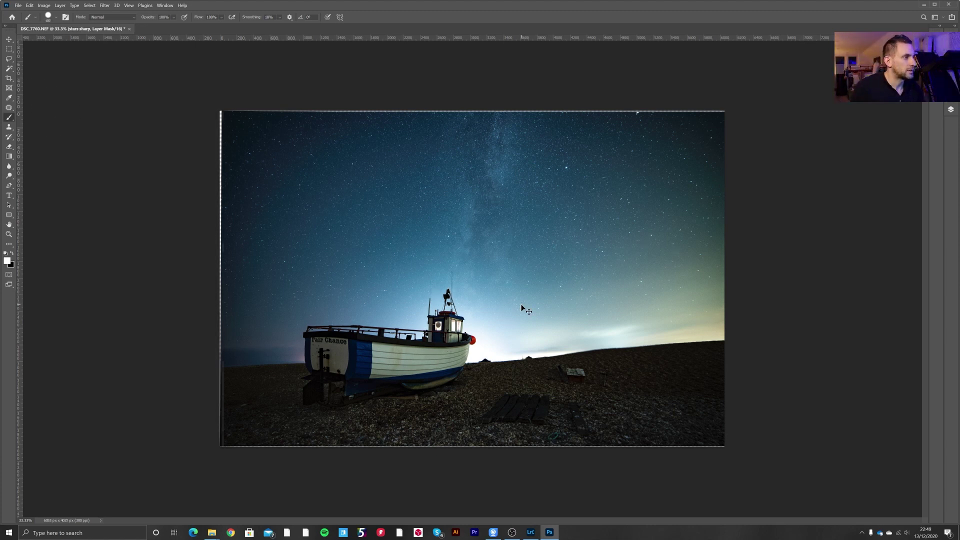
key("ctrl+s")
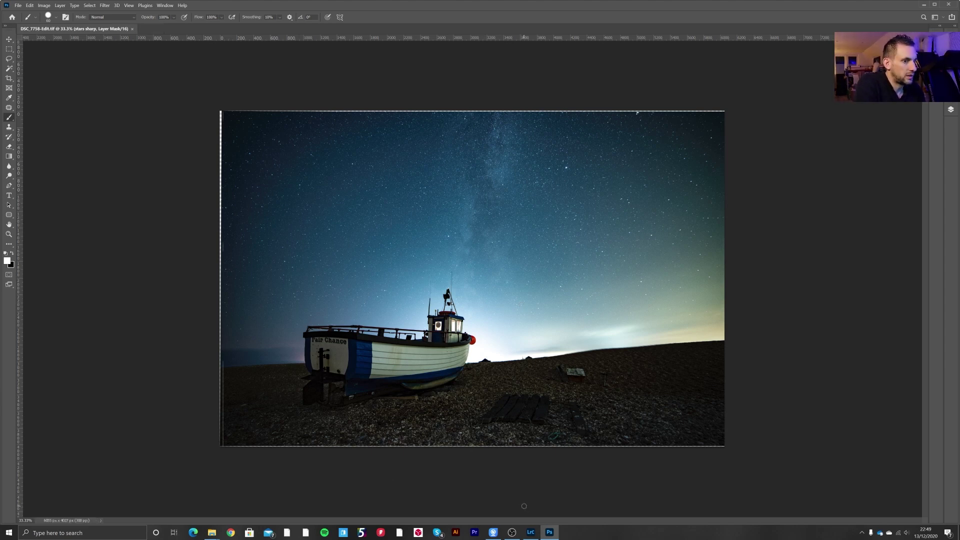
- Back in Lightroom, select the edited DSC_7758-Edit.tif photo
left_click(530, 532)
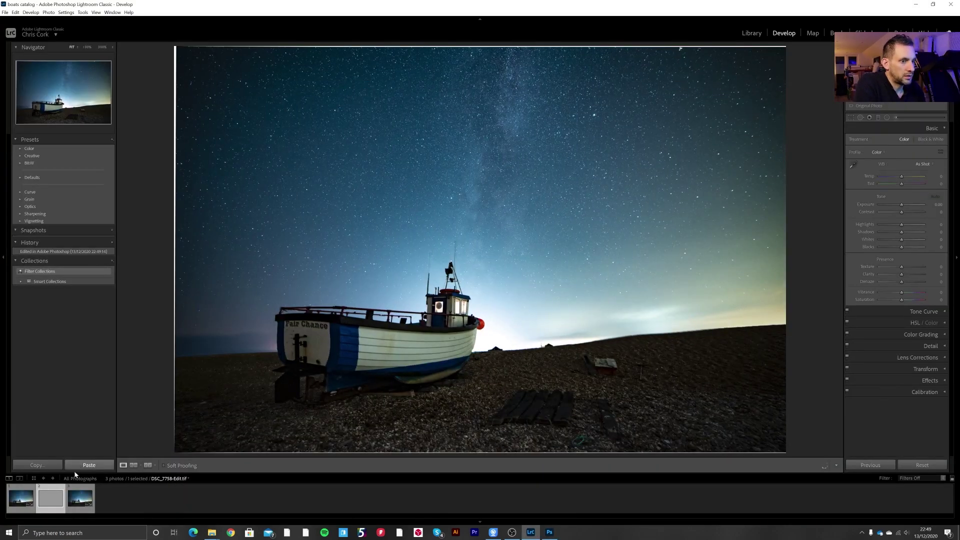
left_click(81, 501)
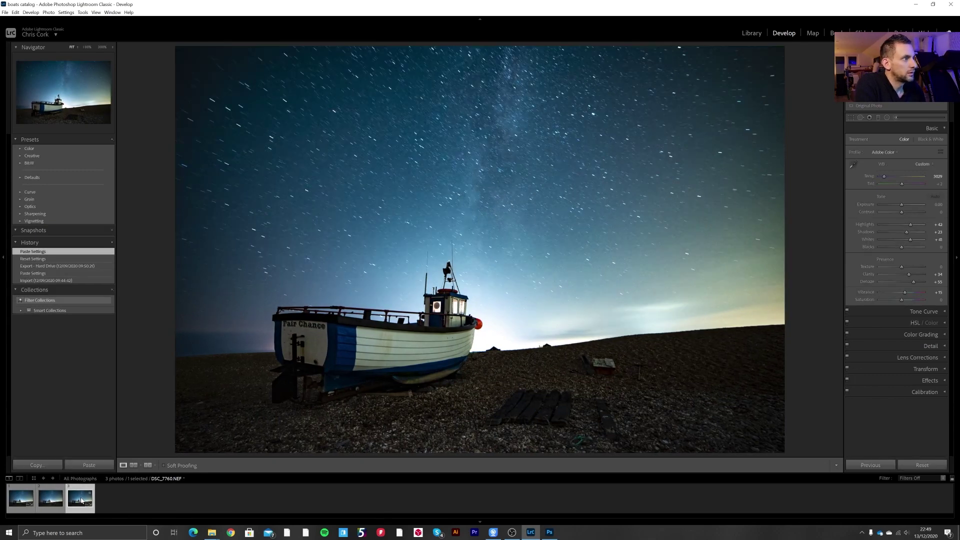
left_click(50, 501)
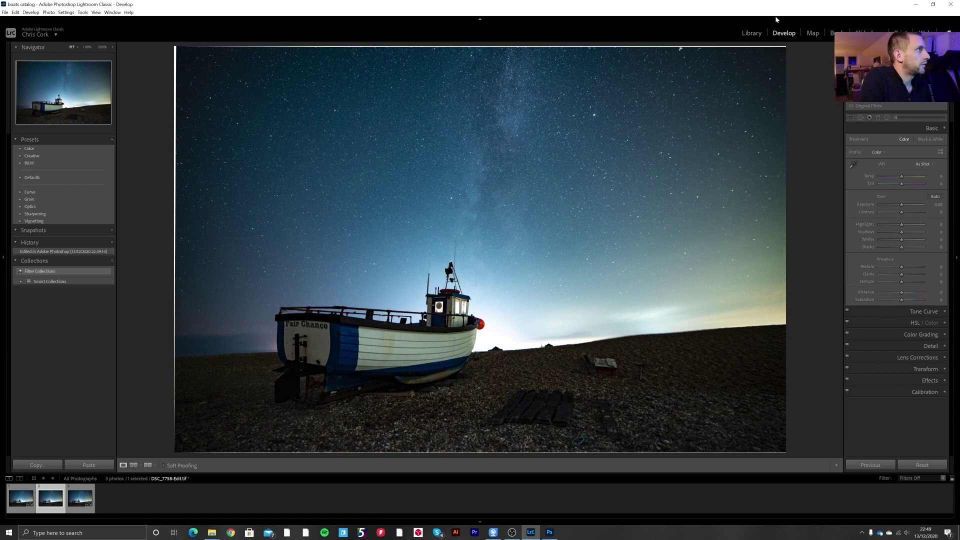
- Crop the top, left, bottom and right edges slightly inward and apply the crop
left_click(852, 117)
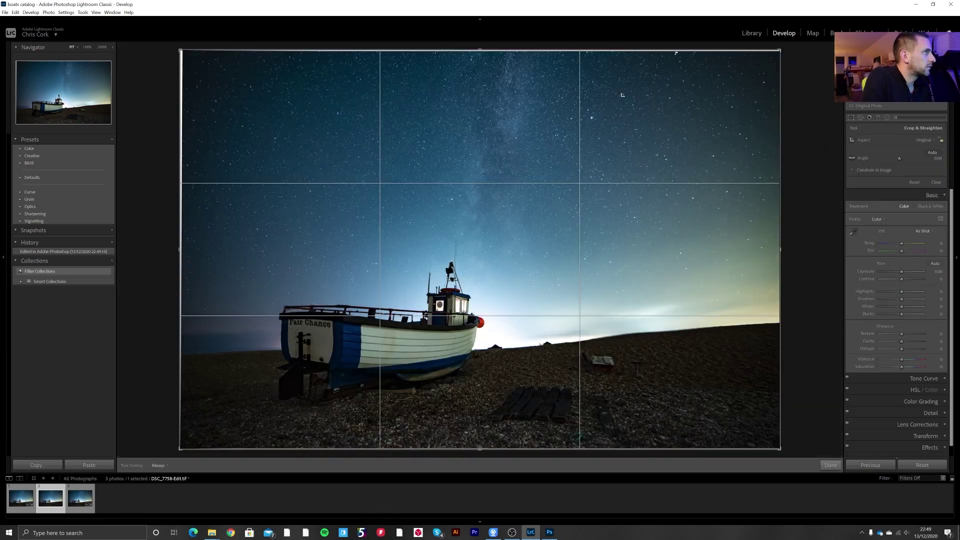
left_click_drag(479, 47, 479, 51)
left_click_drag(181, 249, 184, 249)
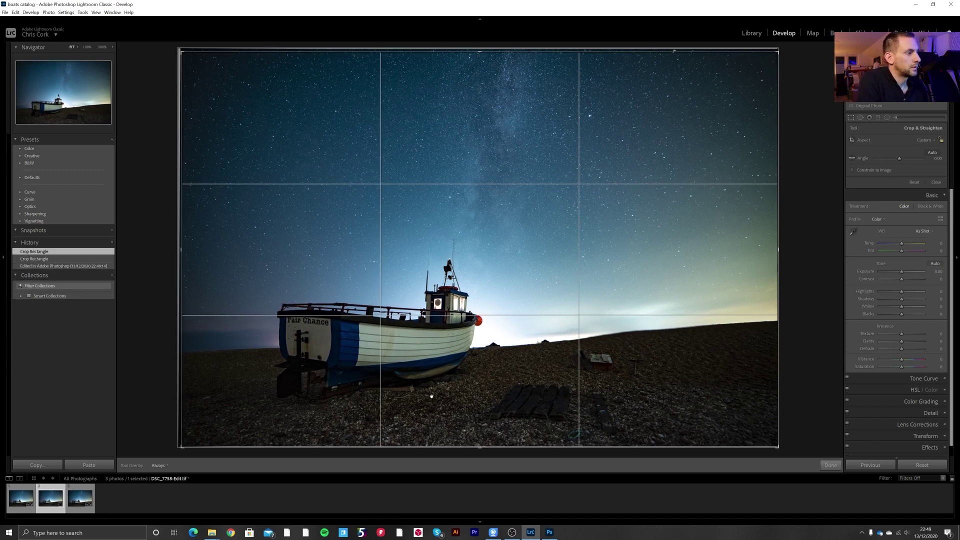
left_click_drag(473, 448, 474, 445)
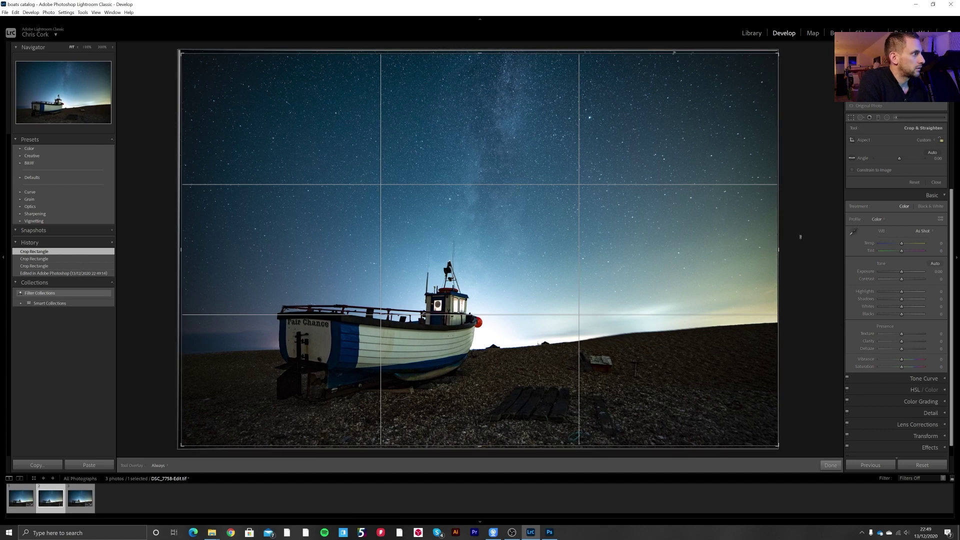
left_click_drag(777, 251, 776, 252)
key("Return")
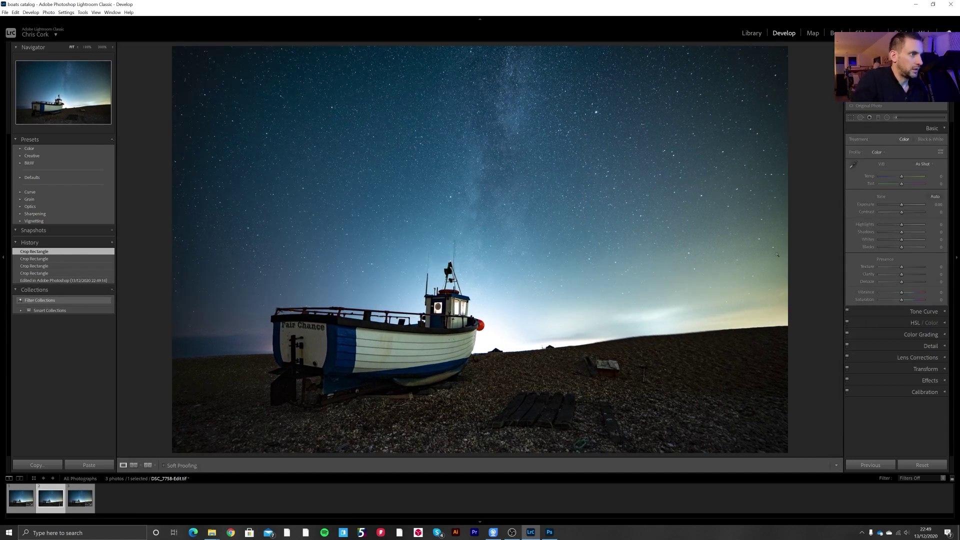
- Lay a graduated filter down over the sky with lower exposure, Clarity 20 and added texture
left_click(878, 118)
left_click_drag(501, 53, 501, 273)
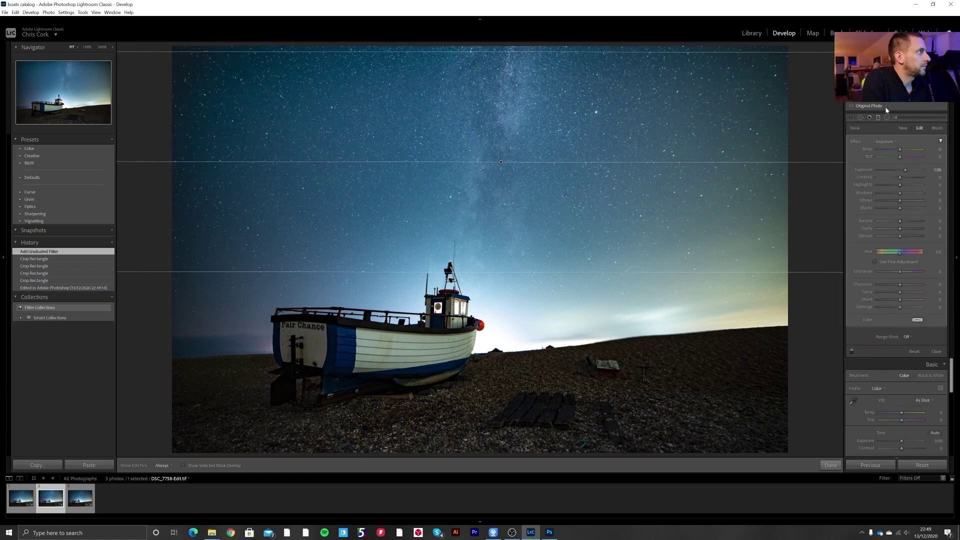
left_click_drag(905, 170, 897, 172)
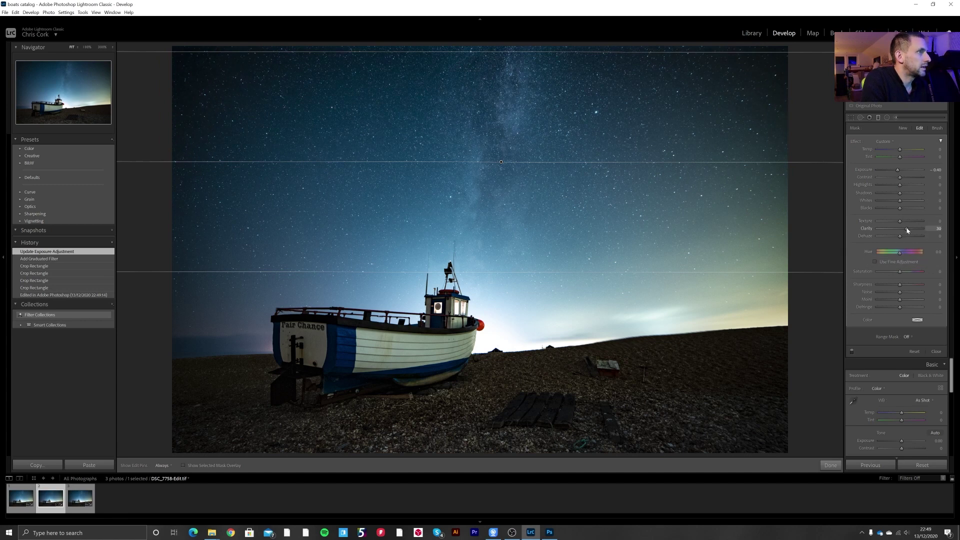
left_click_drag(899, 230, 903, 185)
left_click_drag(901, 222, 905, 240)
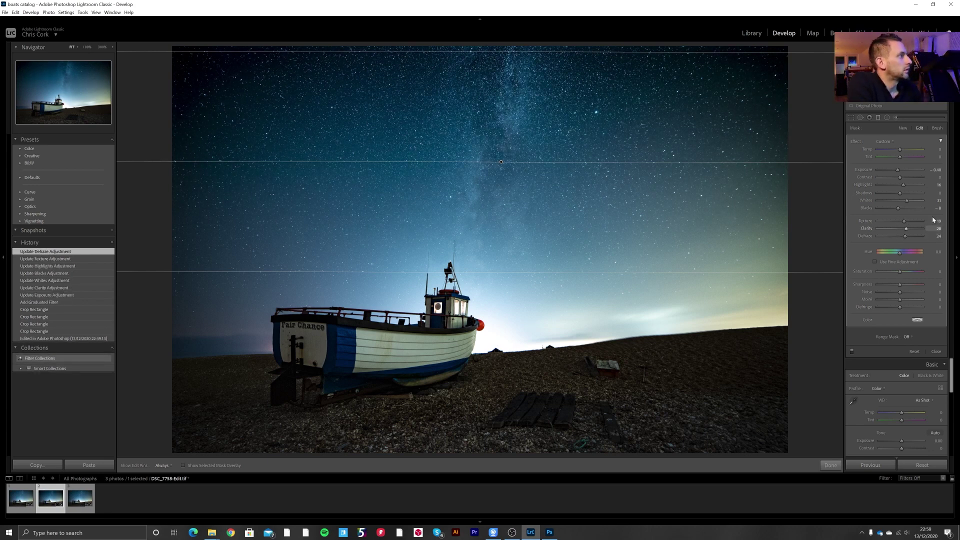
- Draw a radial ellipse over the Milky Way, rotated and shifted to follow it
left_click(830, 465)
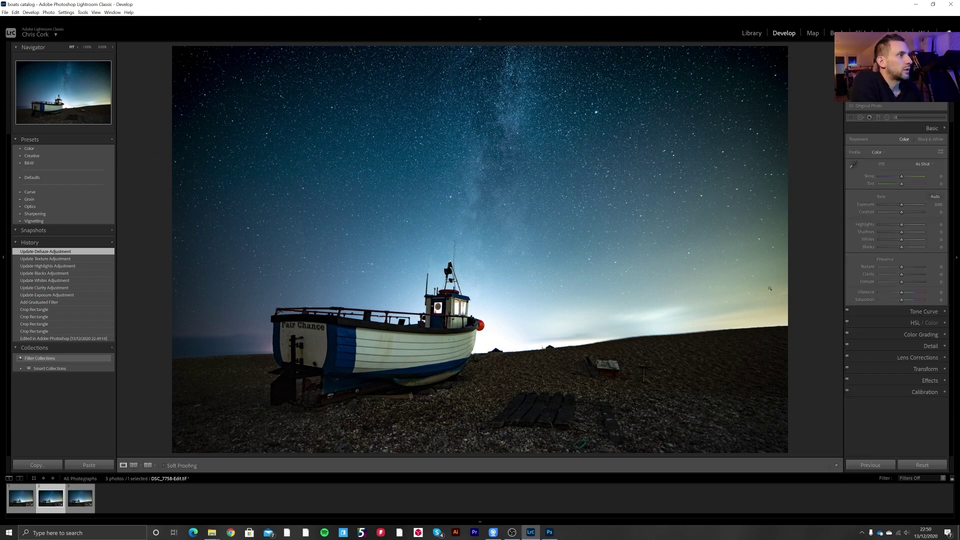
left_click(888, 117)
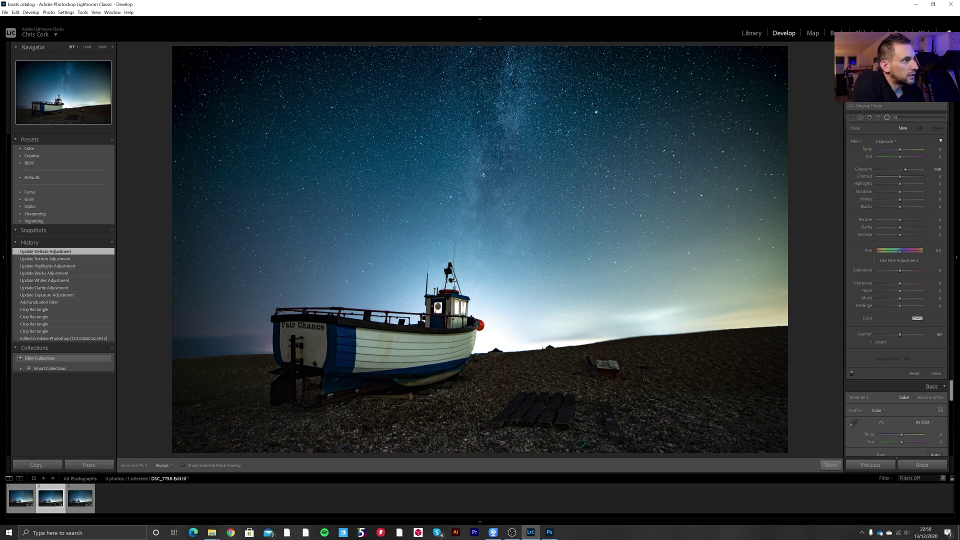
left_click_drag(484, 194, 564, 346)
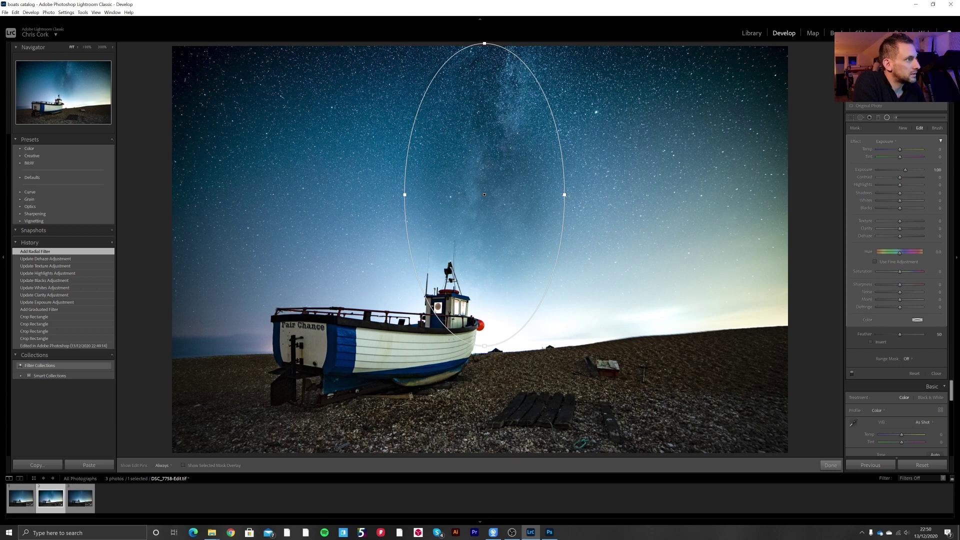
left_click_drag(540, 102, 552, 112)
left_click_drag(506, 209, 514, 195)
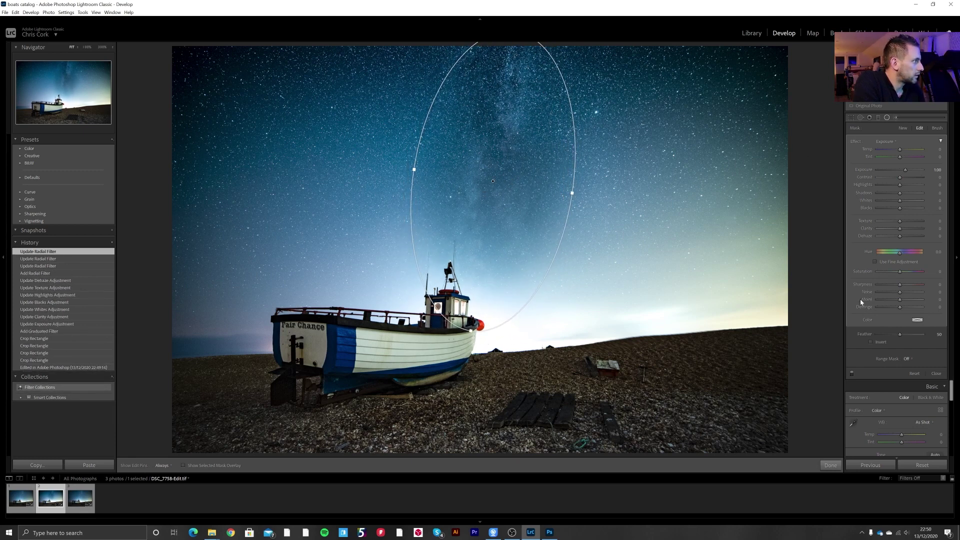
- Invert the radial filter, set Exposure 0, Clarity 54 and Shadows -44
left_click(871, 343)
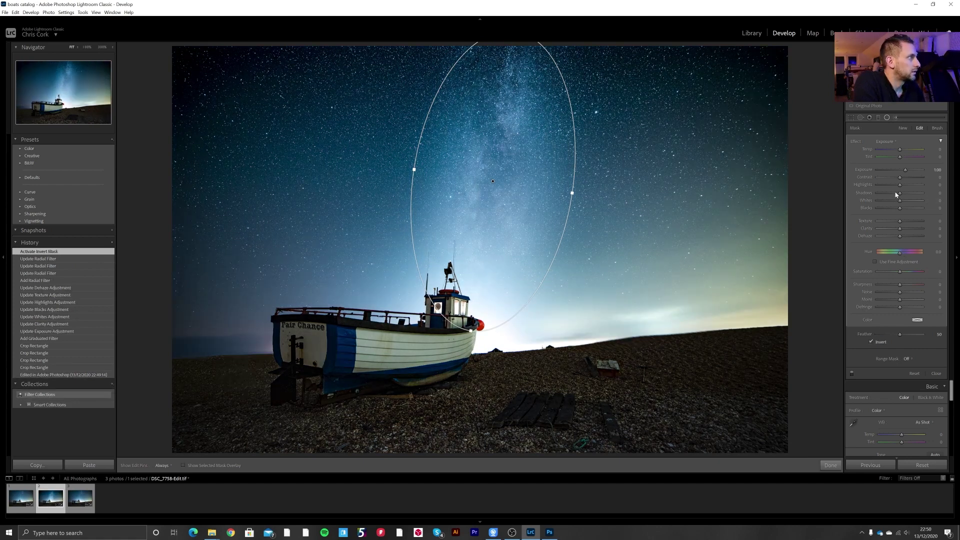
left_click(932, 169)
type("0")
key("Return")
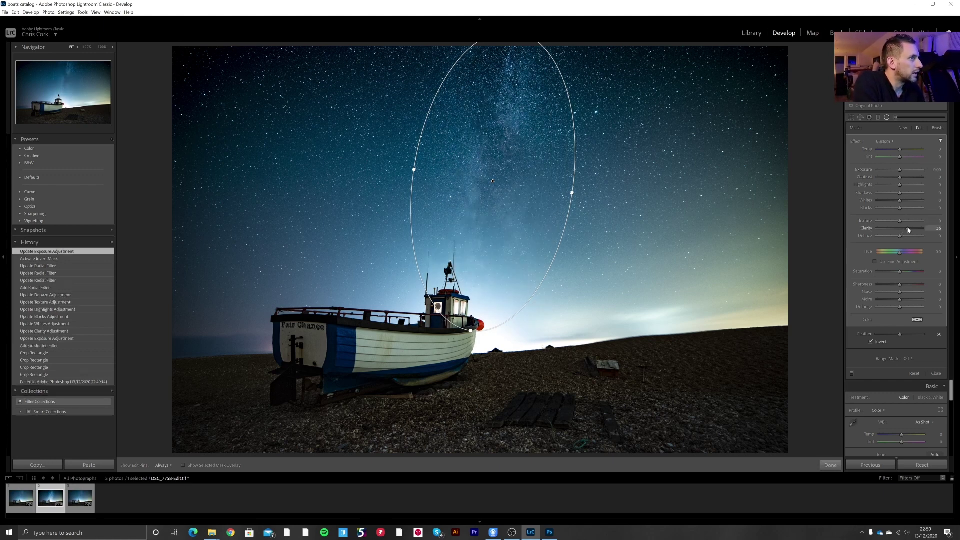
left_click_drag(900, 229, 902, 187)
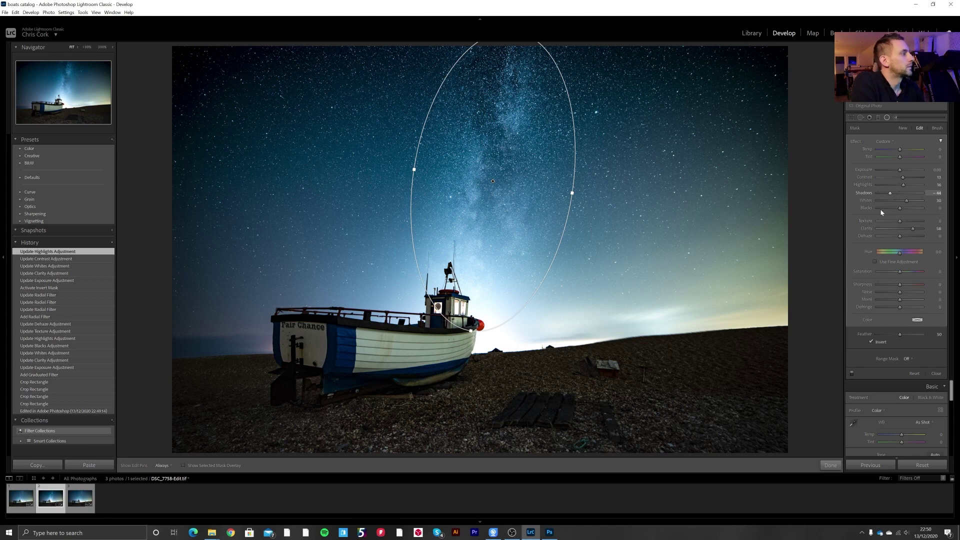
left_click_drag(881, 208, 881, 209)
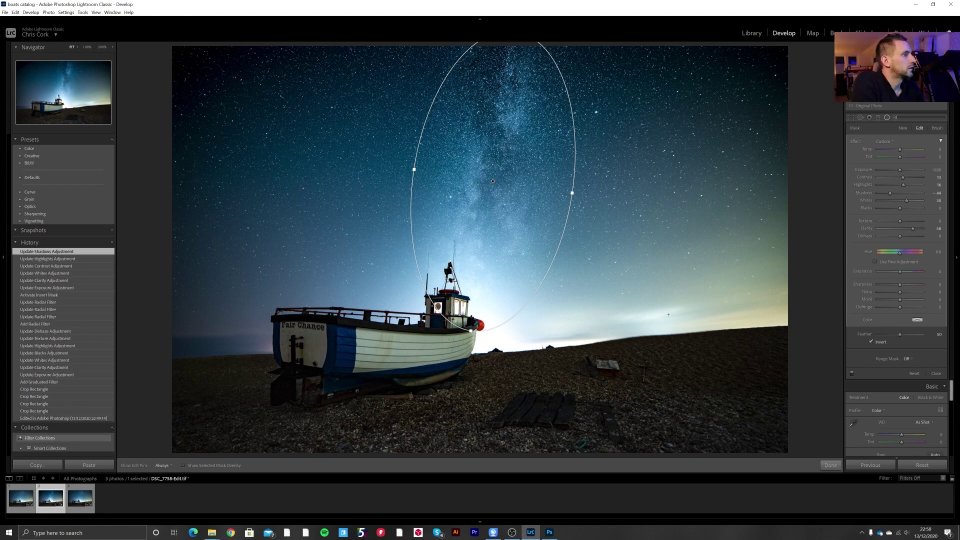
- Set global Texture +5, Shadows around +25 and Saturation around +26
left_click(830, 466)
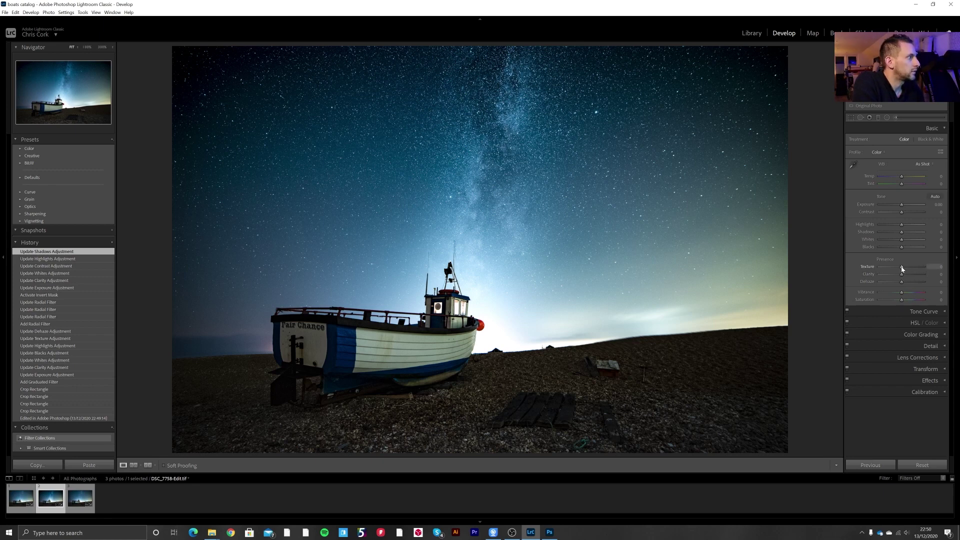
left_click_drag(905, 268, 907, 294)
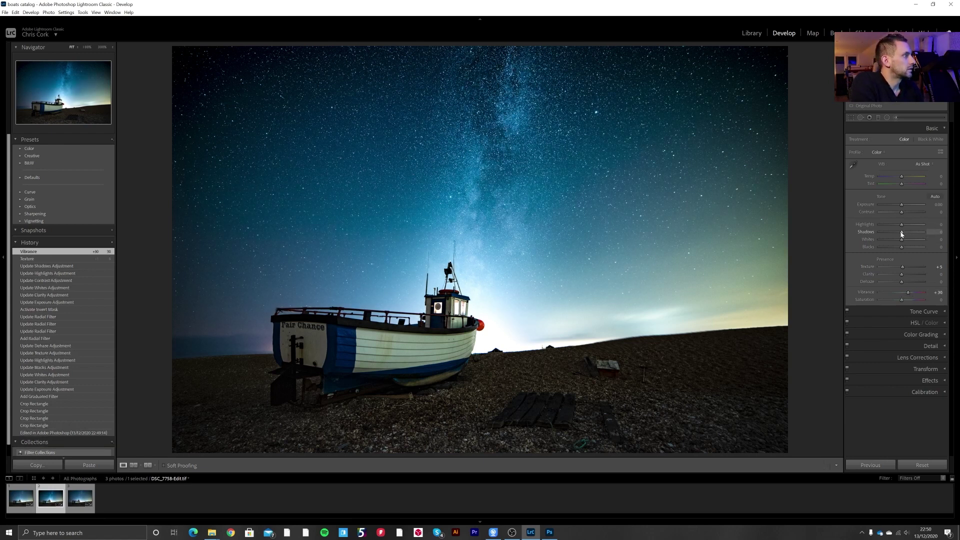
left_click_drag(906, 233, 904, 212)
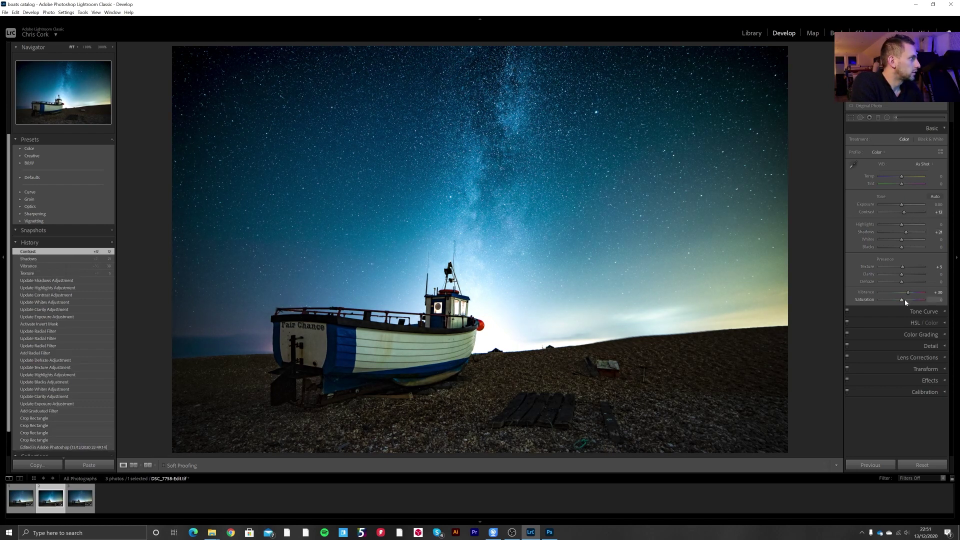
left_click_drag(902, 301, 907, 302)
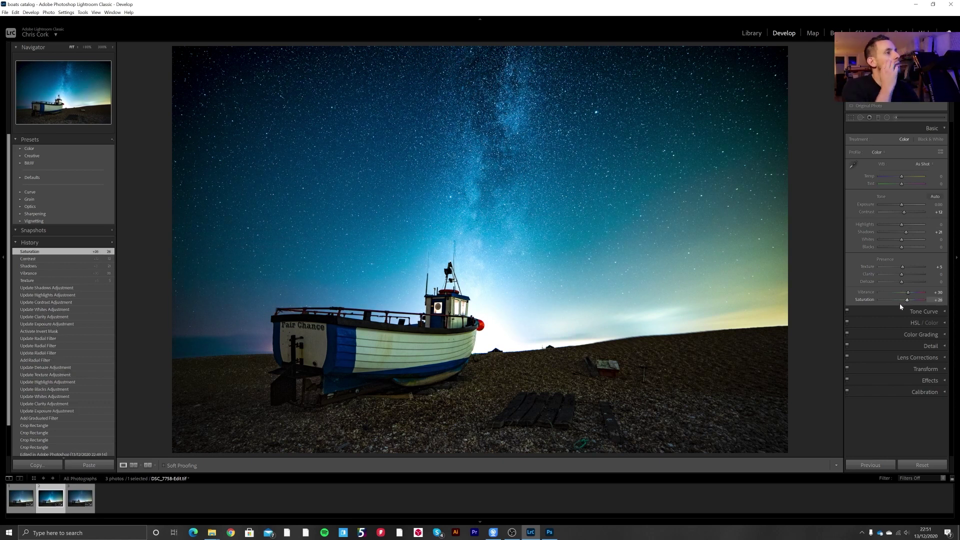
- Pick the Adjustment Brush with the Highlights effect preset and hide the edit pins
key("k")
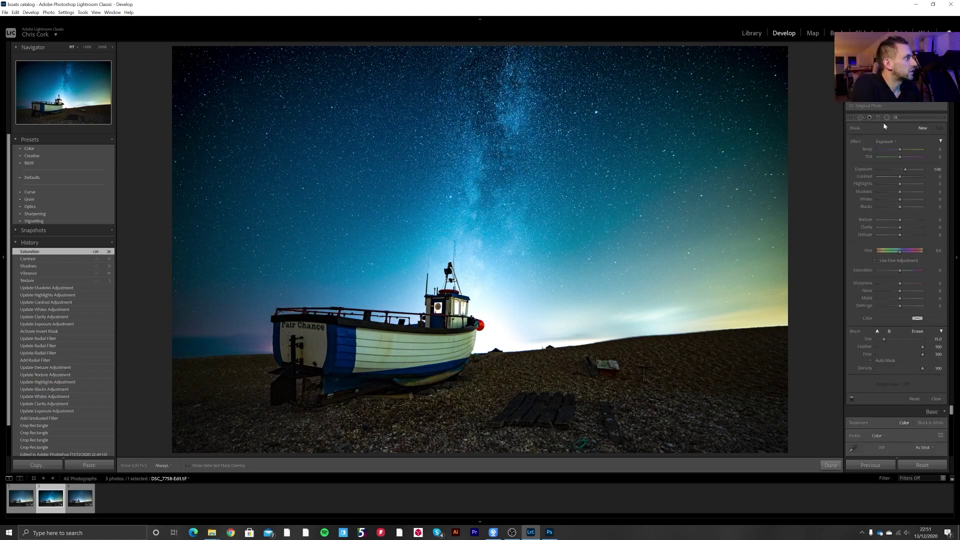
left_click(889, 142)
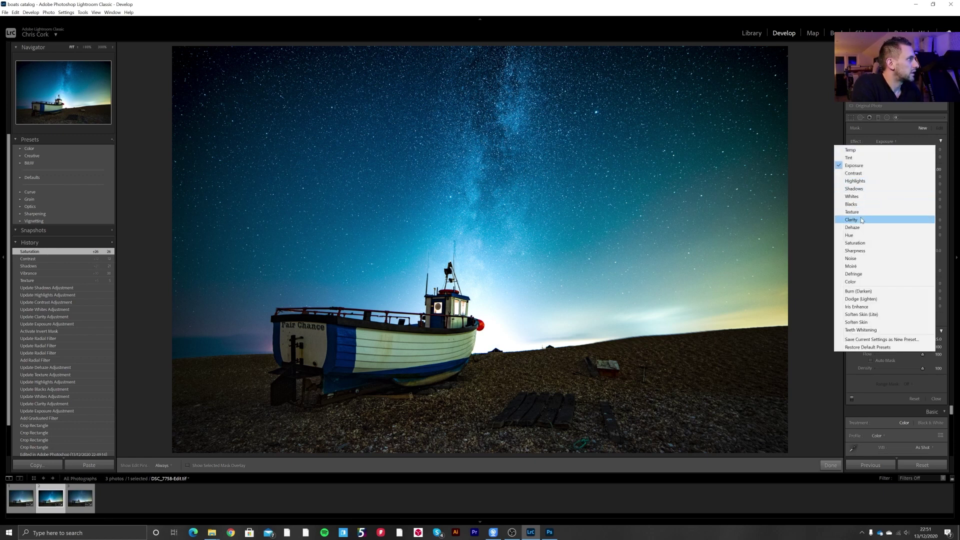
left_click(879, 181)
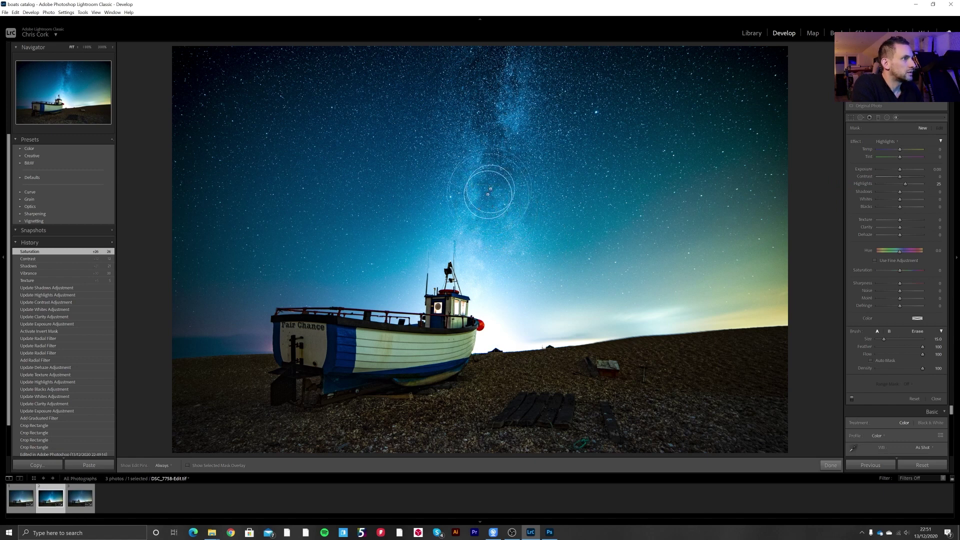
key("h")
- Paint highlights +25 and clarity +25 over the Milky Way band up the sky
mouse_move(471, 188)
left_mouse_down()
mouse_move(465, 220)
mouse_move(501, 212)
mouse_move(475, 232)
left_mouse_up()
mouse_move(537, 110)
left_mouse_down()
mouse_move(529, 70)
mouse_move(515, 42)
left_mouse_up()
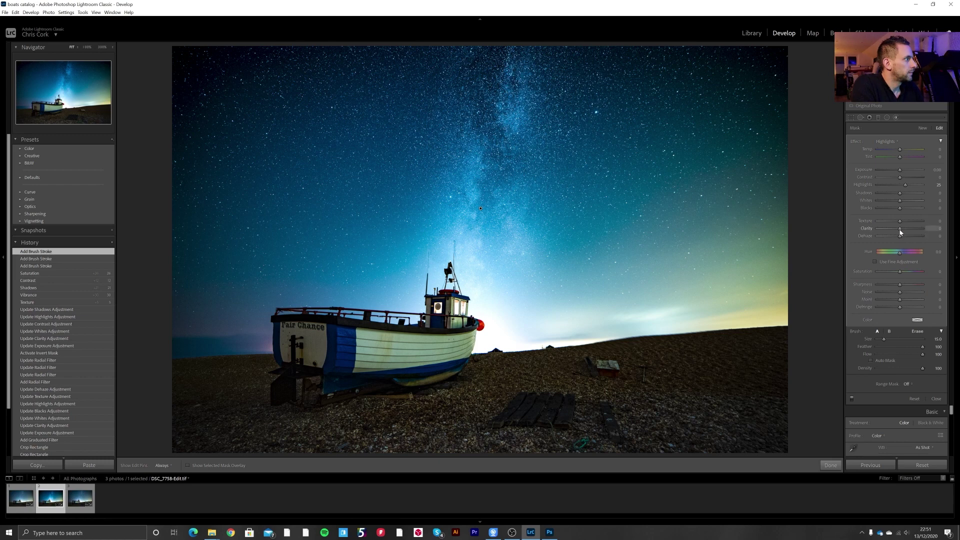
left_click_drag(902, 231, 906, 232)
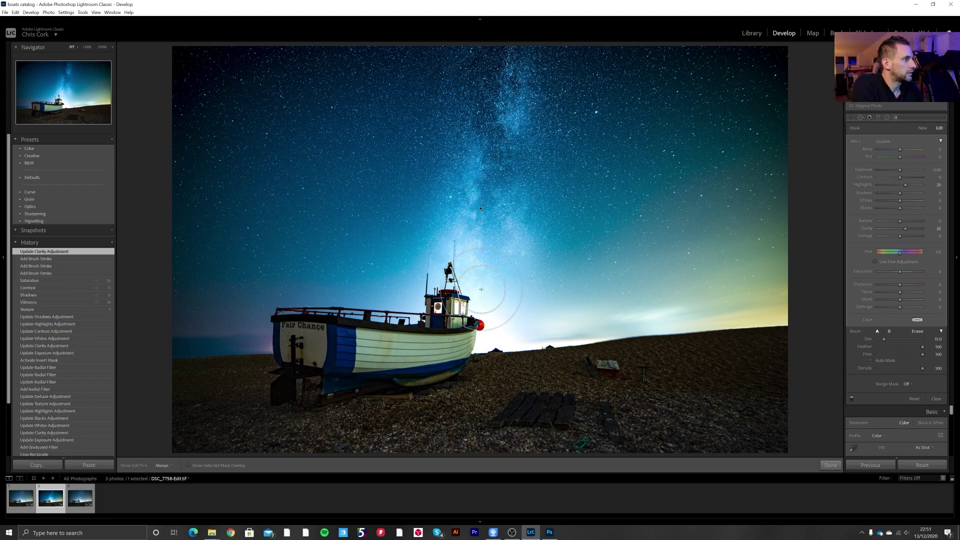
mouse_move(508, 146)
left_mouse_down()
mouse_move(531, 90)
mouse_move(523, 75)
left_mouse_up()
left_click(829, 464)
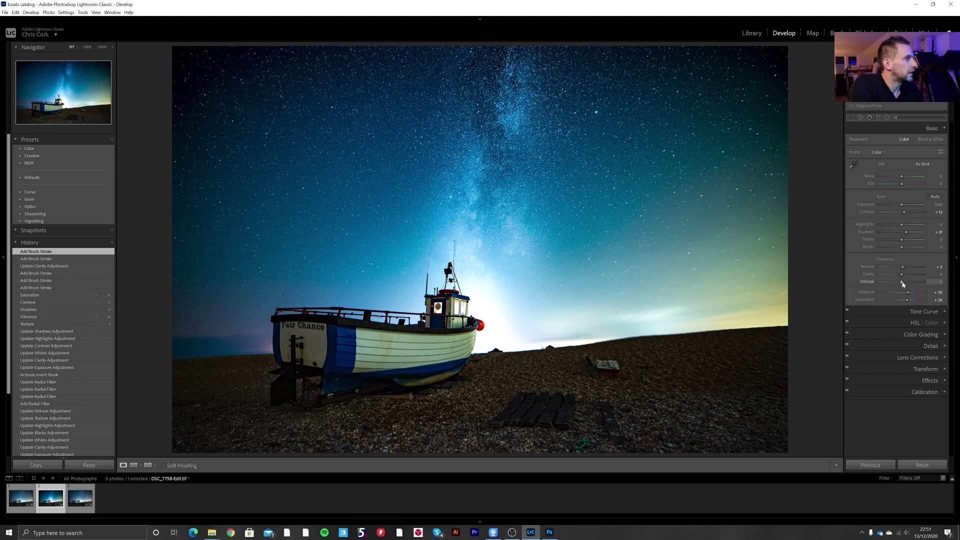
- Raise Dehaze to about +18, Exposure to +0.63 and Vibrance to +53 in the Basic panel
left_click_drag(902, 284, 907, 282)
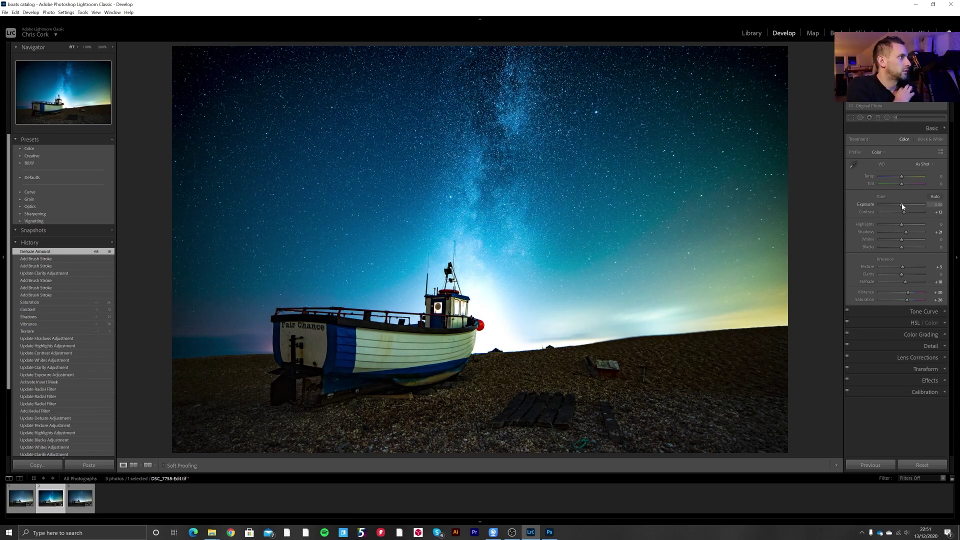
left_click_drag(902, 205, 904, 205)
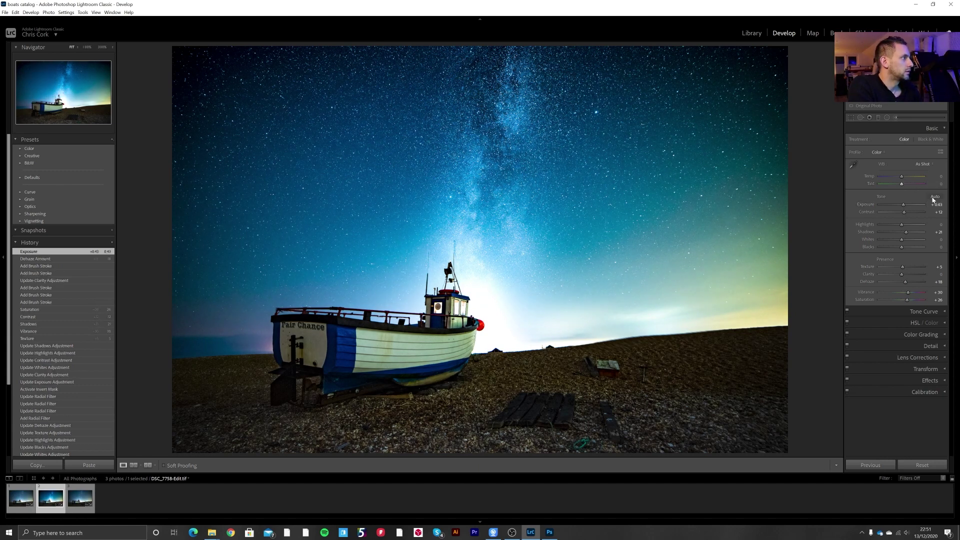
left_click_drag(909, 295, 906, 268)
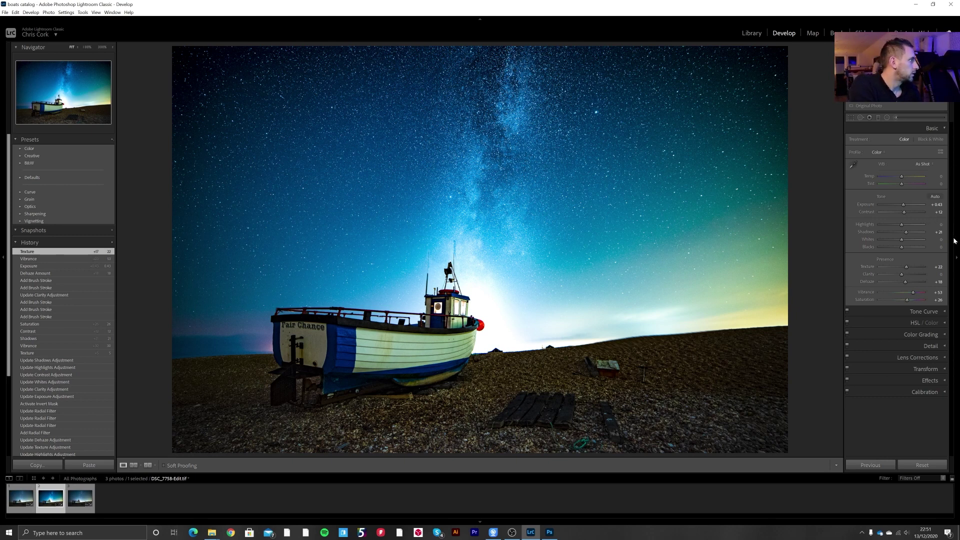
left_click(956, 257)
mouse_move(957, 259)
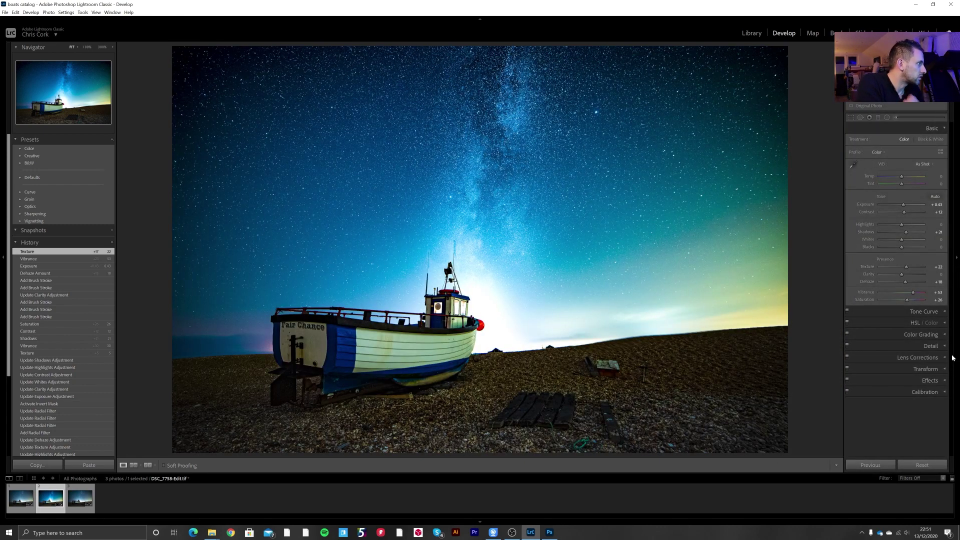
- Set Detail panel Noise Reduction Luminance to 15 to smooth the sky
left_click(942, 357)
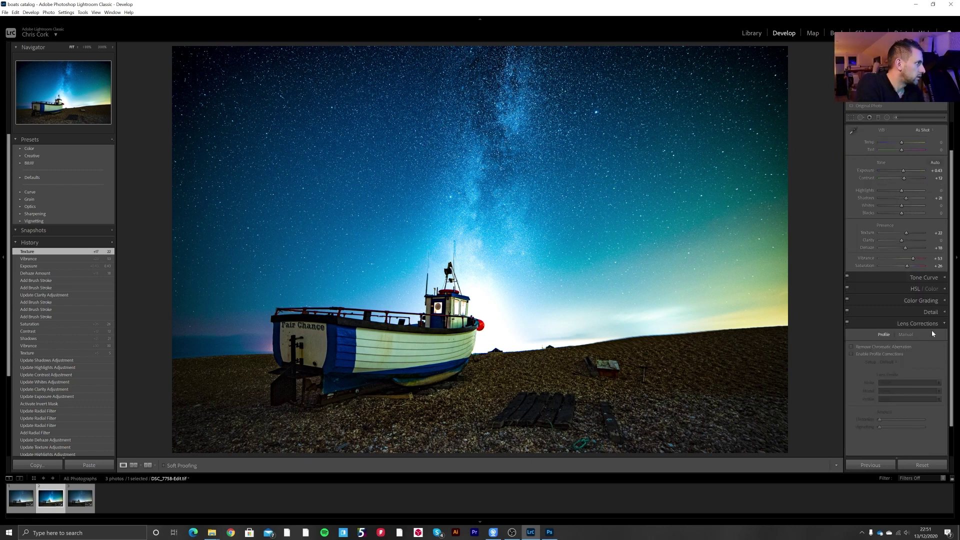
left_click(933, 324)
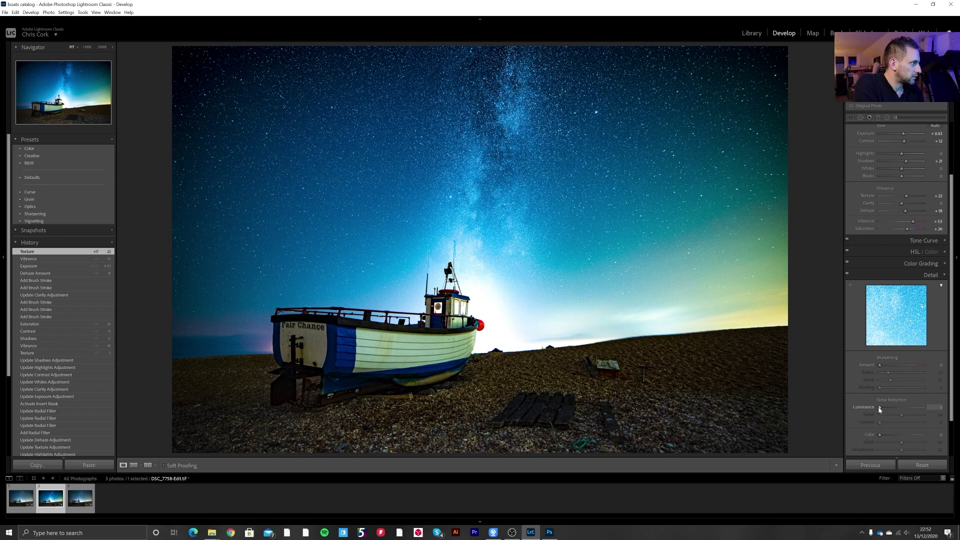
left_click_drag(880, 409, 883, 412)
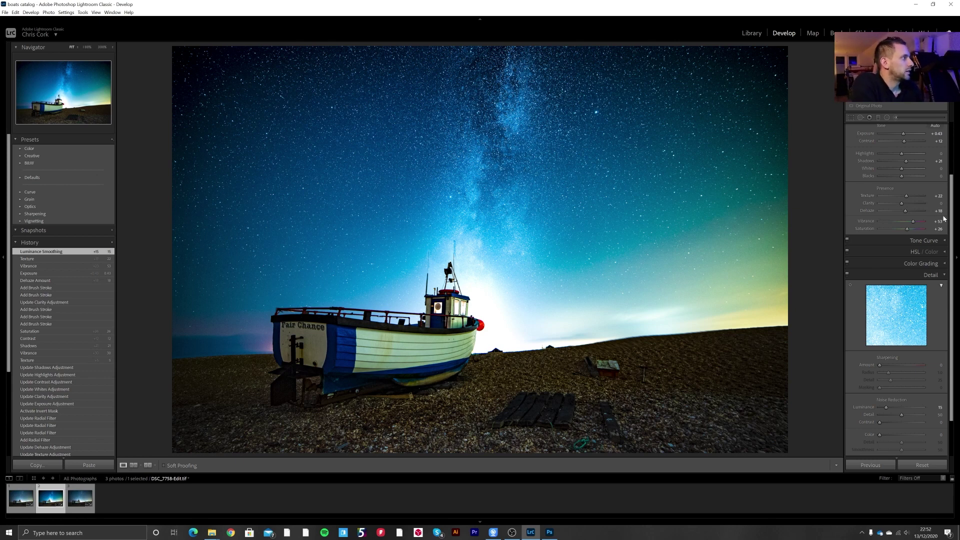
left_click_drag(949, 178, 949, 125)
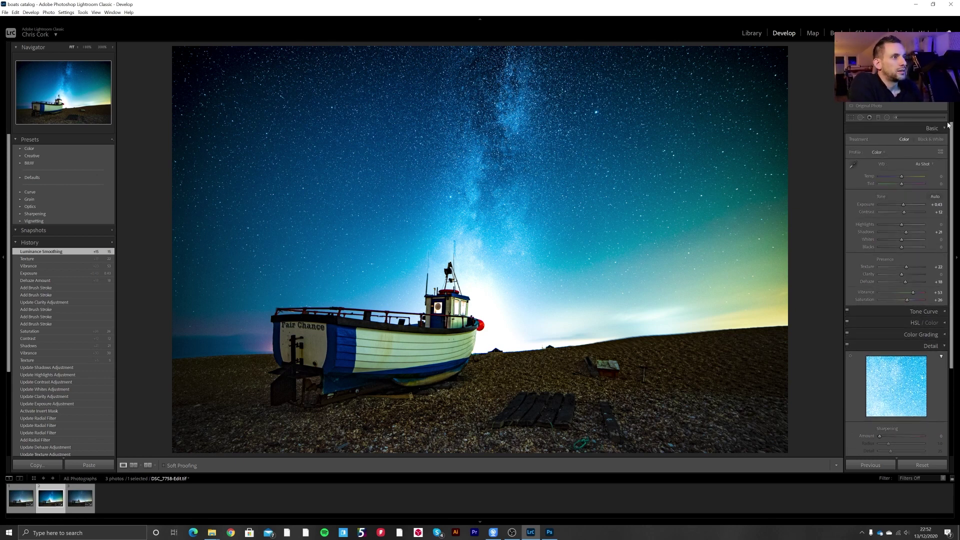